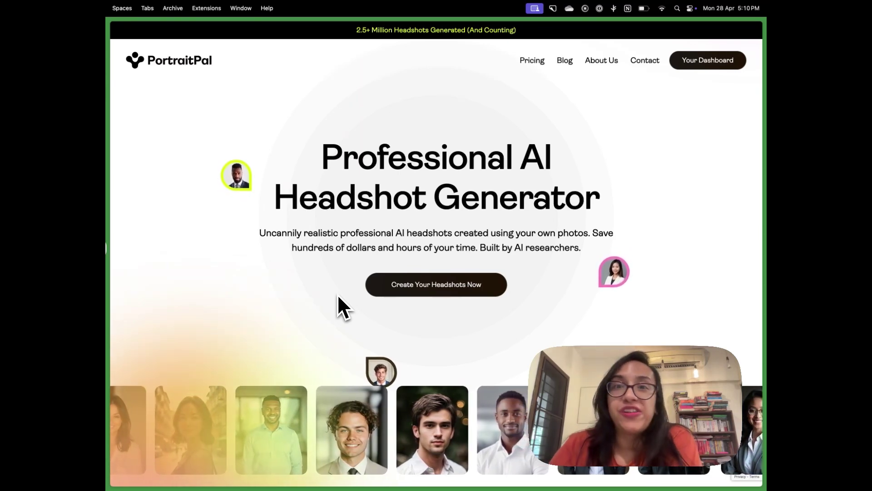
- Open the Pricing page listing Starter $35, Basic $45 and Premium $75 headshot packages
scroll(273, 236, down, 2)
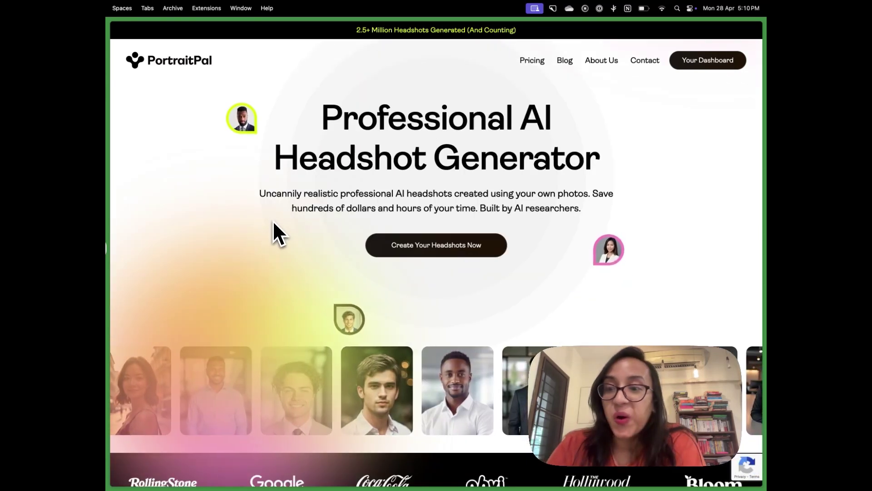
scroll(273, 227, down, 1)
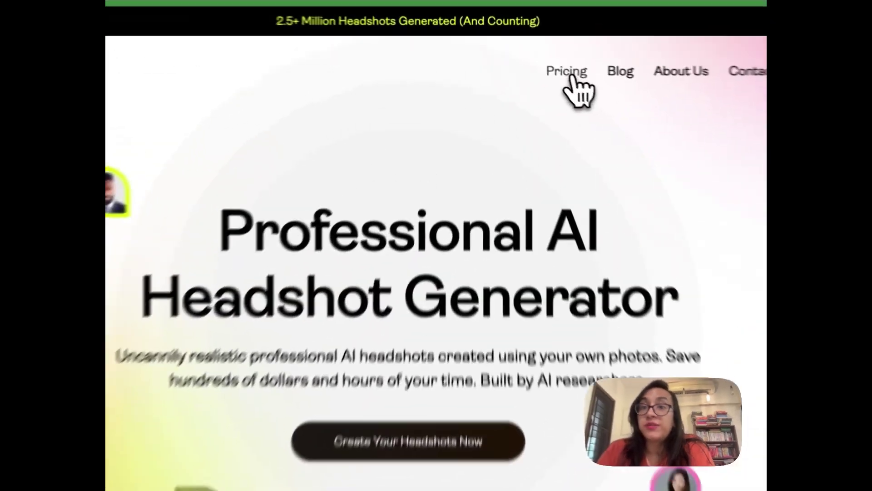
click(536, 62)
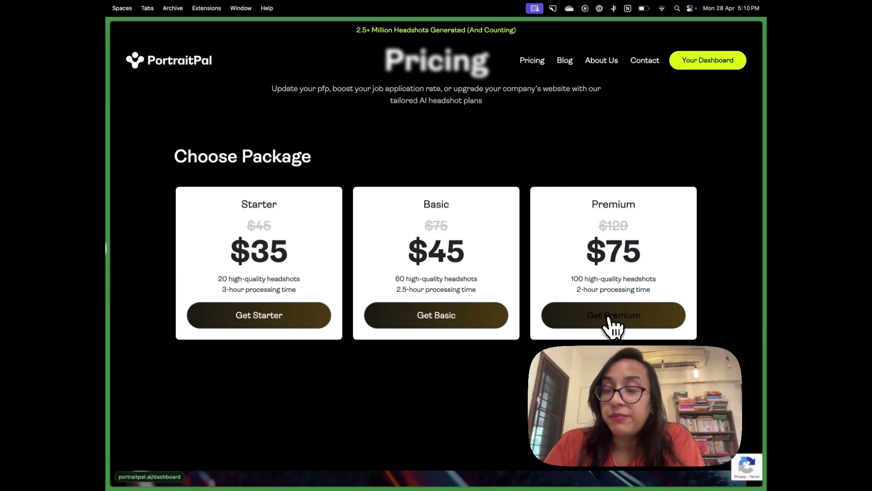
- Scroll the Pricing page to the Premium package and start its headshot creation flow
scroll(468, 316, down, 1)
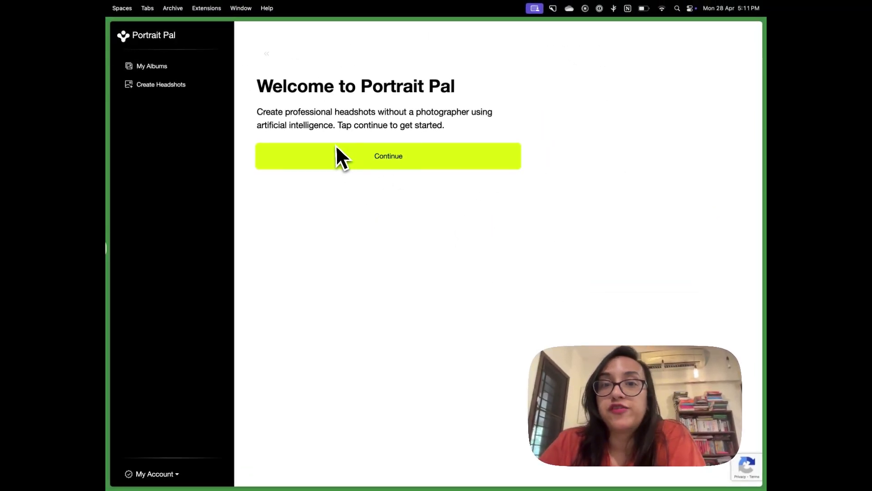
- Start the questionnaire and answer Female, the age, Black hair and hair length questions
click(420, 157)
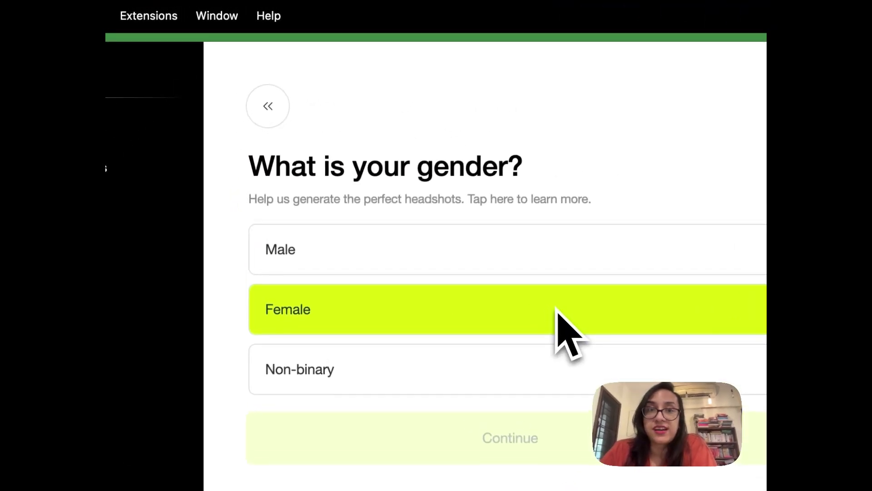
click(327, 332)
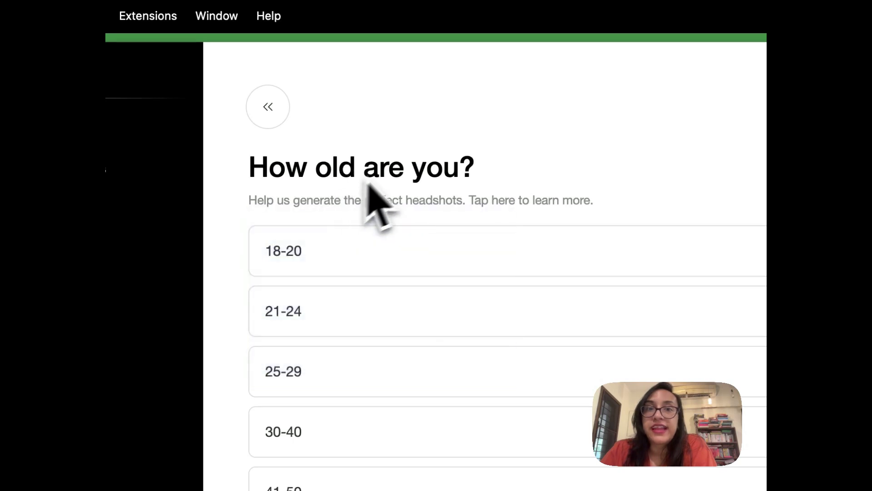
mouse_move(450, 202)
click(391, 158)
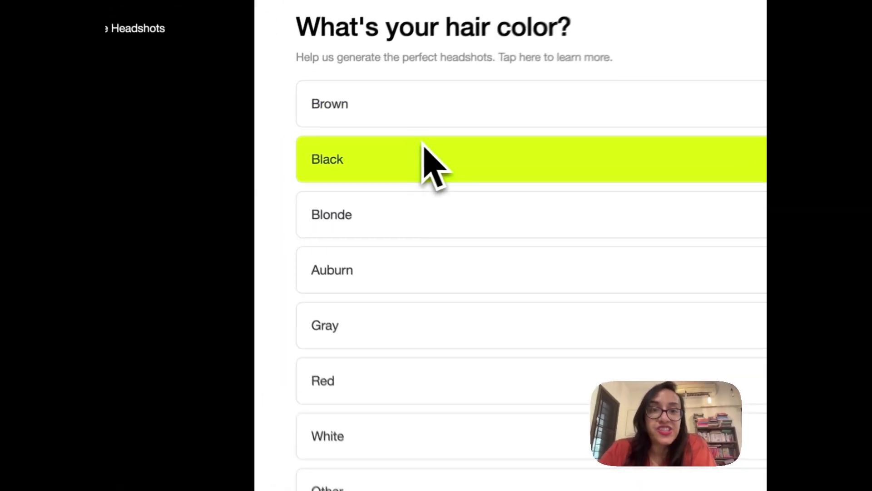
click(446, 163)
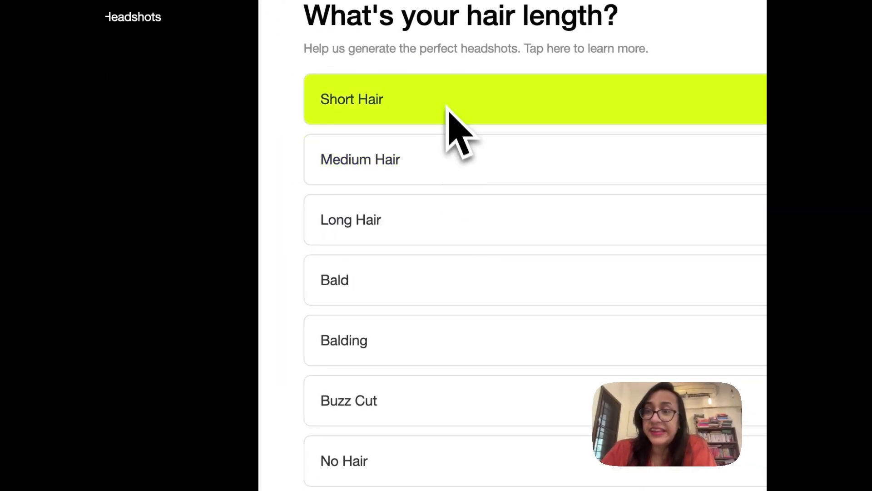
click(448, 143)
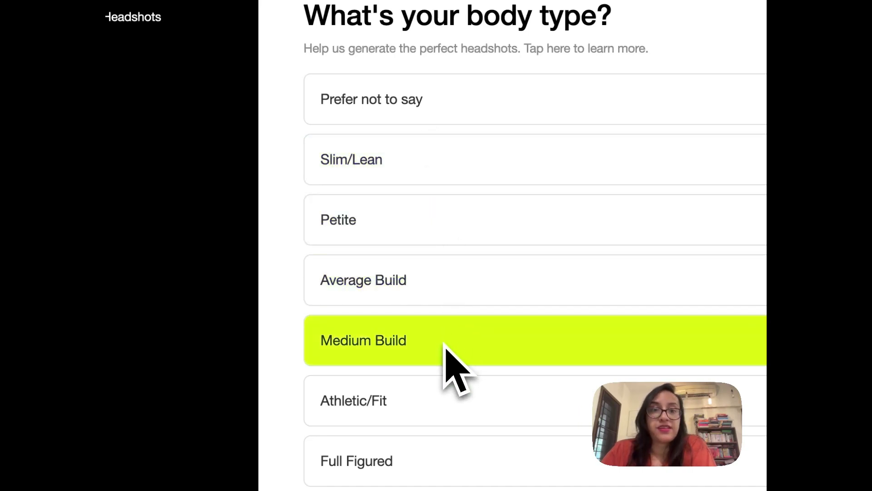
- Answer body type and eye colour, request glasses, and choose South Asian ethnicity
click(440, 398)
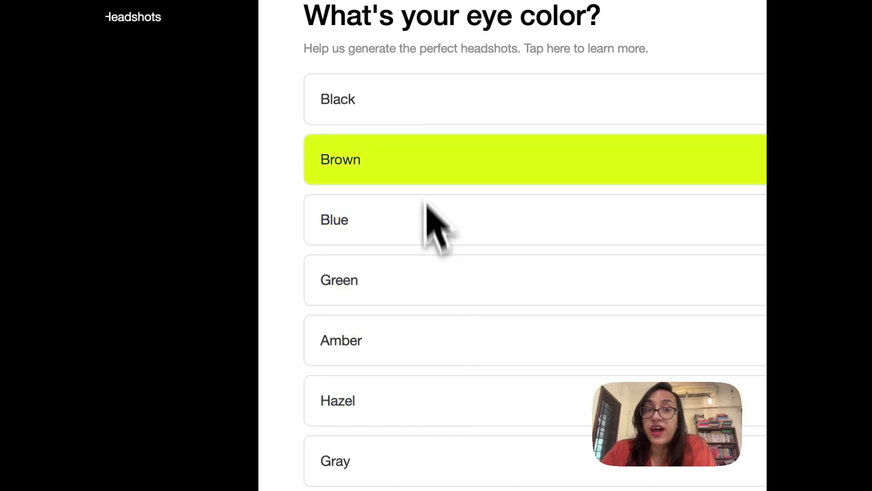
click(423, 122)
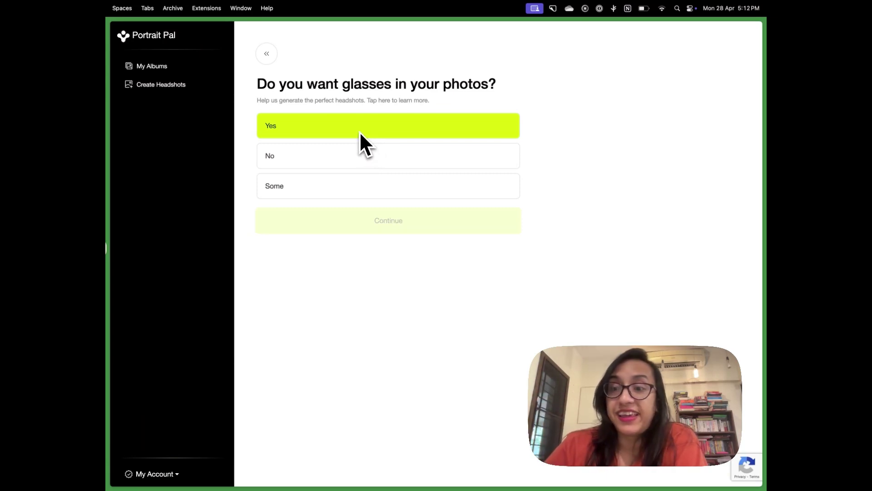
click(306, 130)
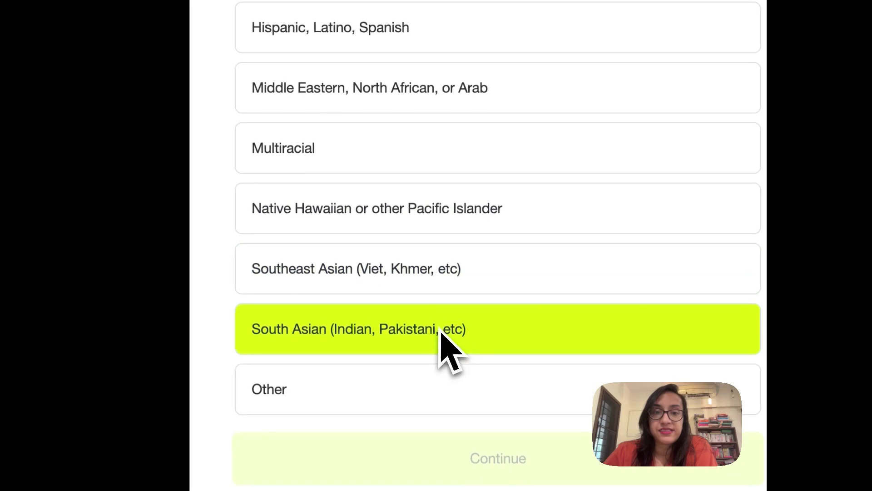
click(443, 335)
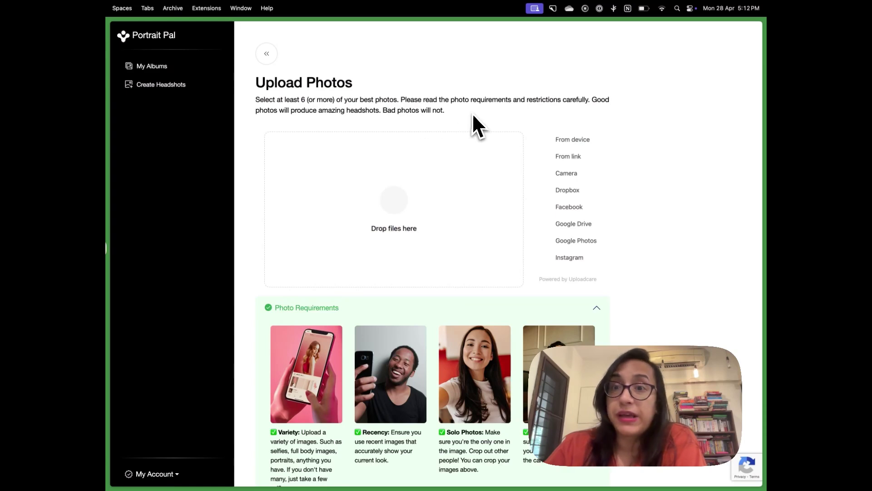
- Upload eight training photos into the Drop files here zone and continue to Checkout
scroll(474, 113, down, 5)
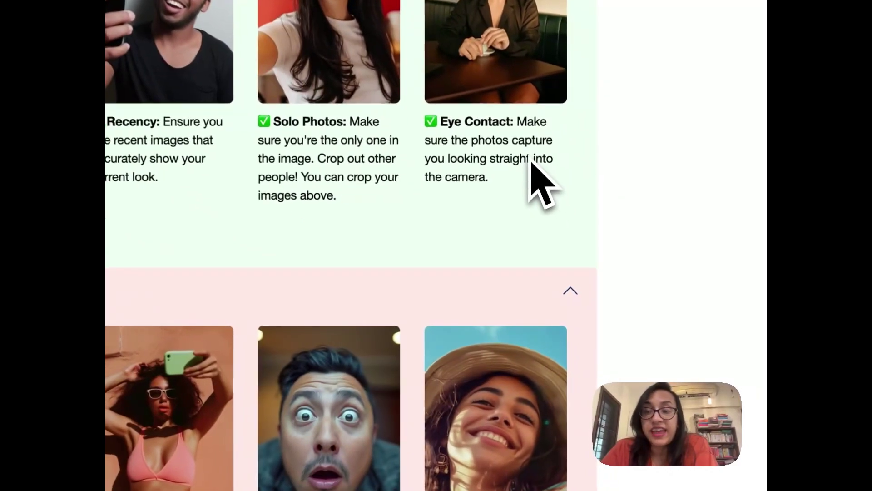
scroll(536, 182, down, 3)
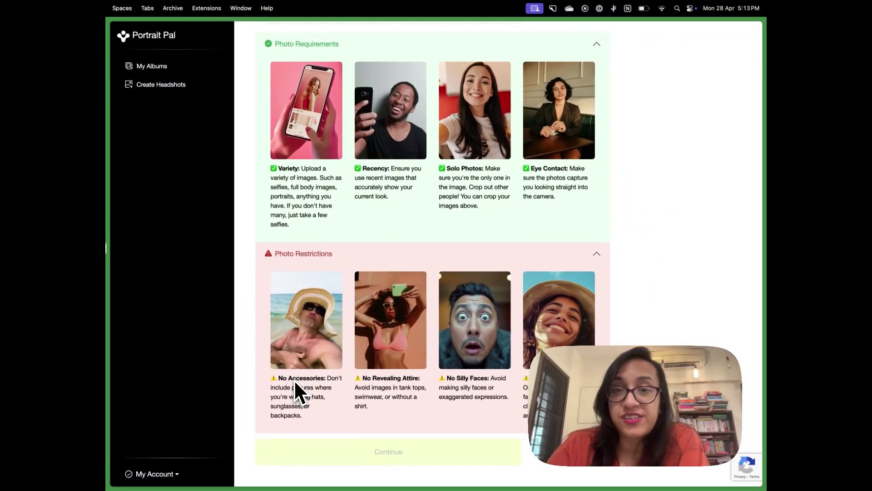
scroll(293, 380, up, 6)
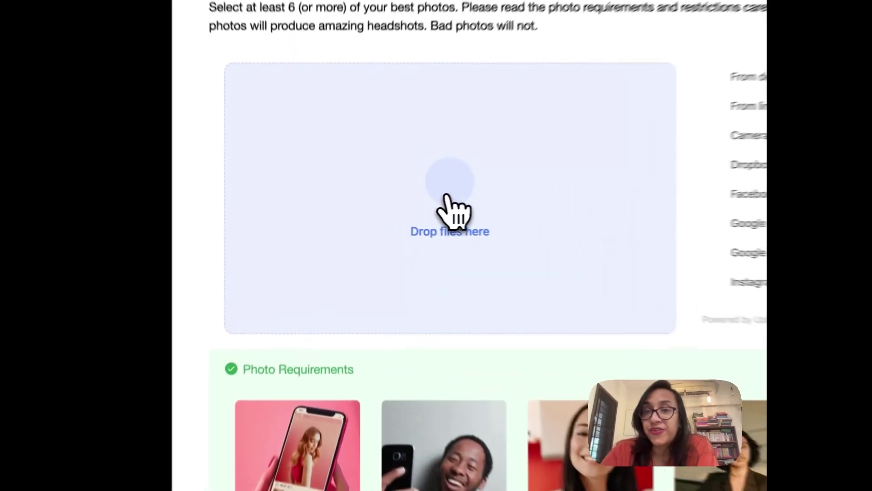
drag(467, 191, 468, 192)
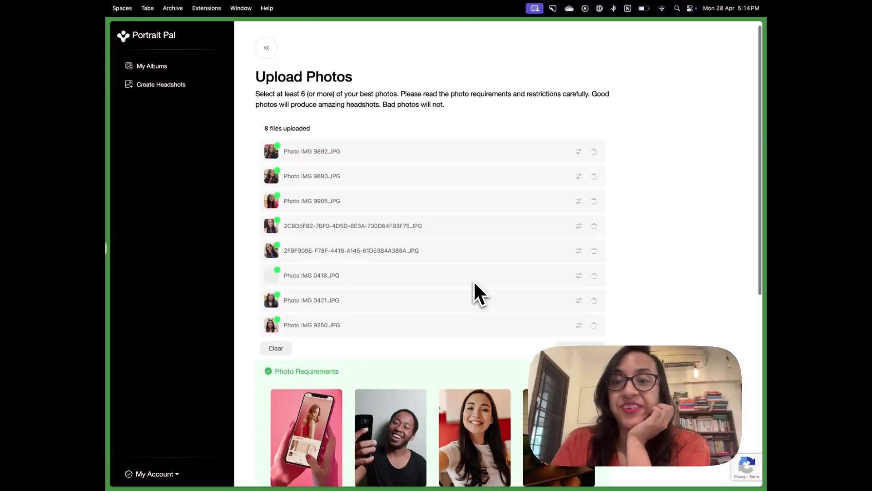
scroll(474, 280, down, 10)
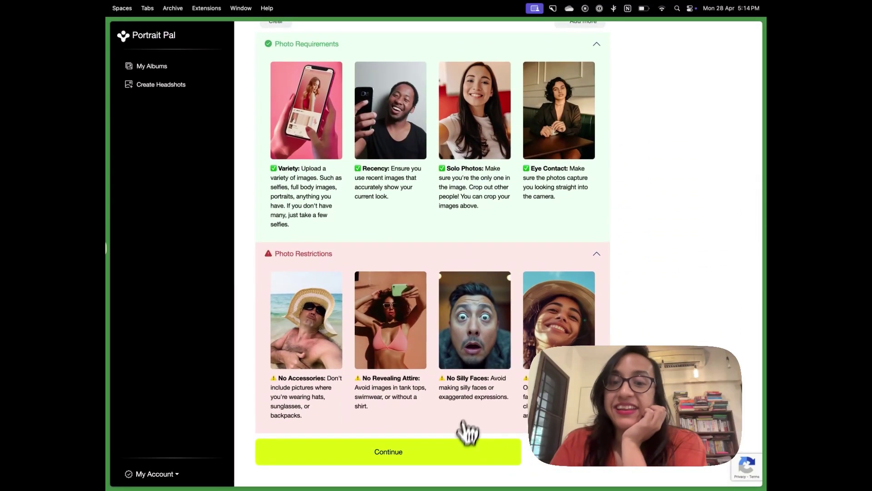
click(447, 452)
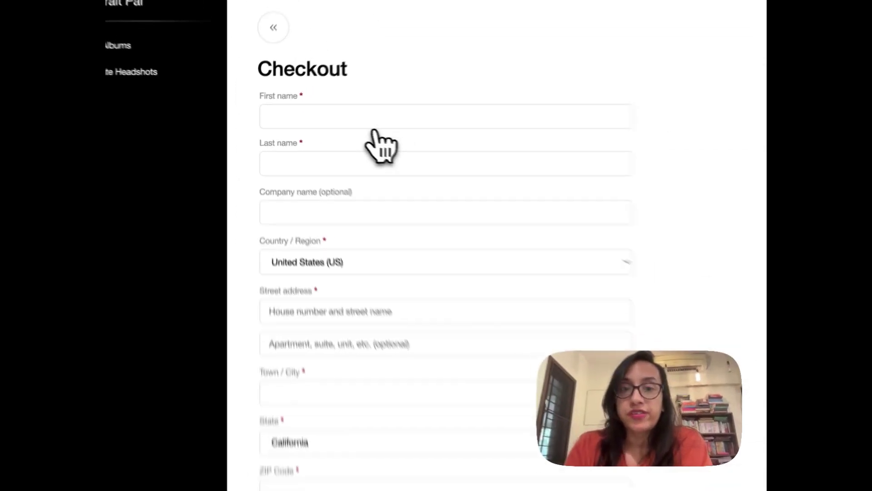
- Place the $75 Professional Headshots order from the bottom of the checkout page
scroll(346, 136, down, 8)
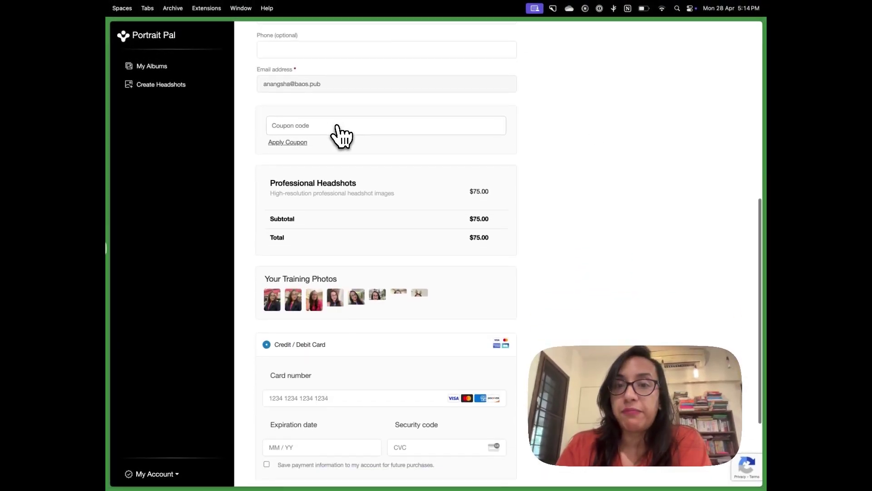
scroll(341, 134, down, 3)
scroll(395, 309, down, 5)
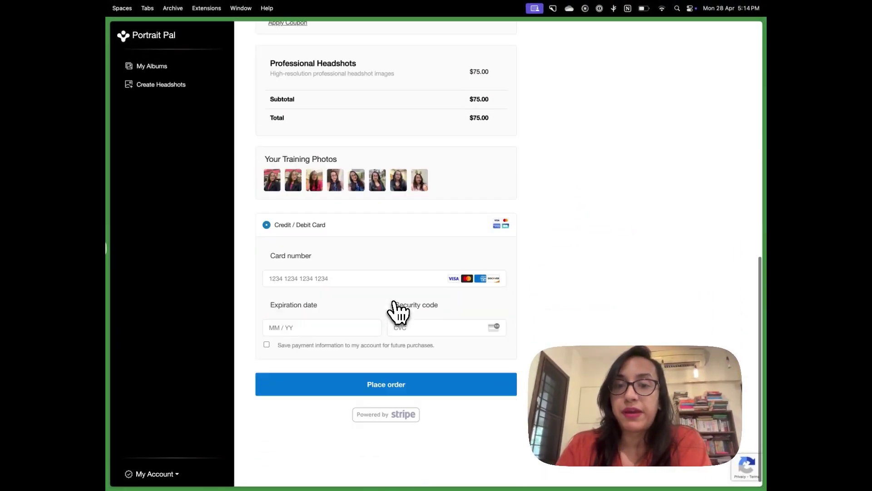
click(404, 383)
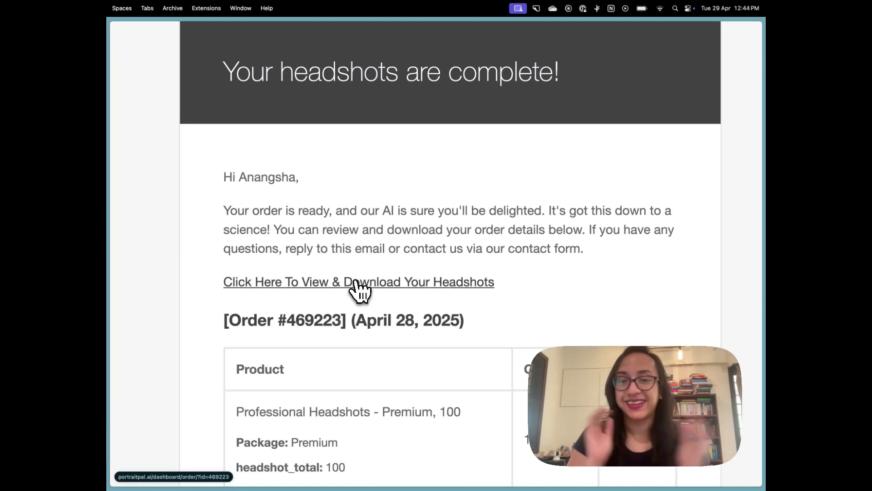
- Follow the email's 'Click Here To View & Download Your Headshots' link to the Headshots album
click(357, 284)
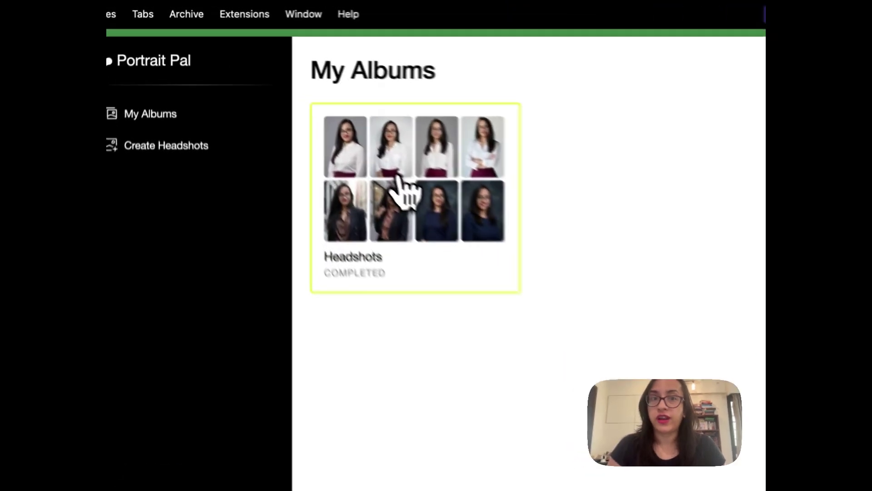
click(398, 182)
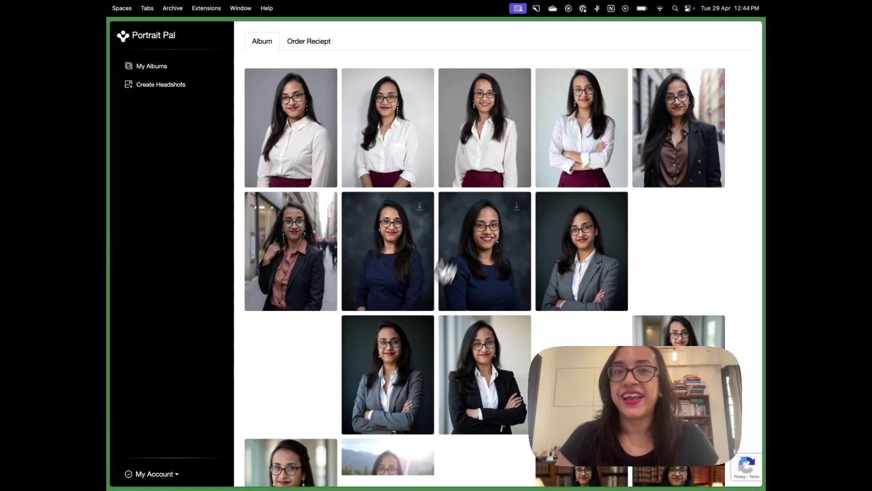
scroll(536, 228, down, 2)
scroll(537, 227, down, 3)
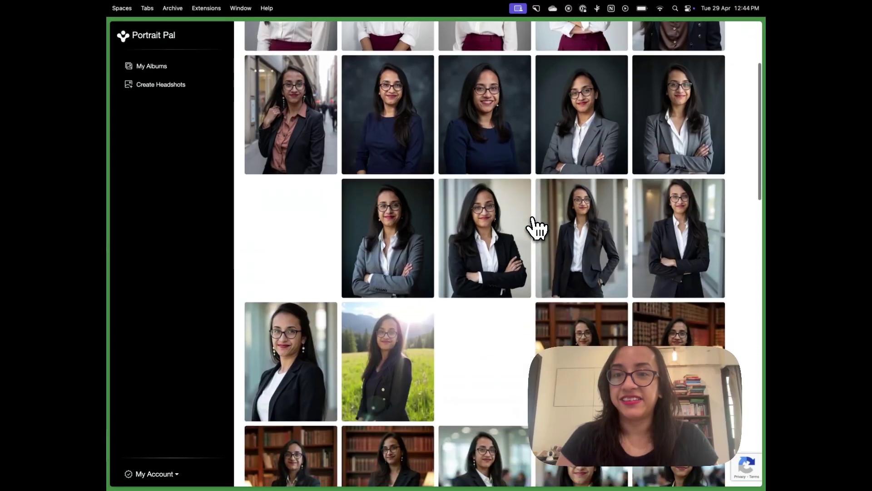
scroll(537, 227, down, 3)
scroll(537, 227, down, 6)
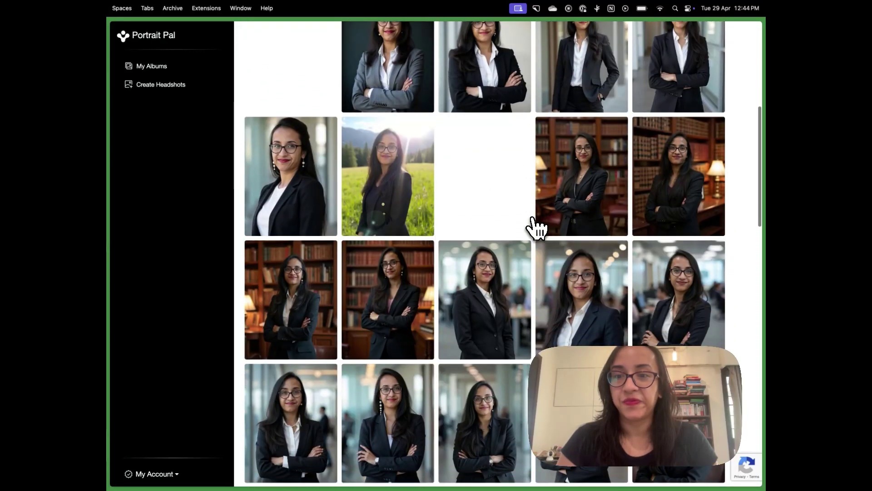
scroll(536, 228, down, 3)
scroll(536, 228, down, 3)
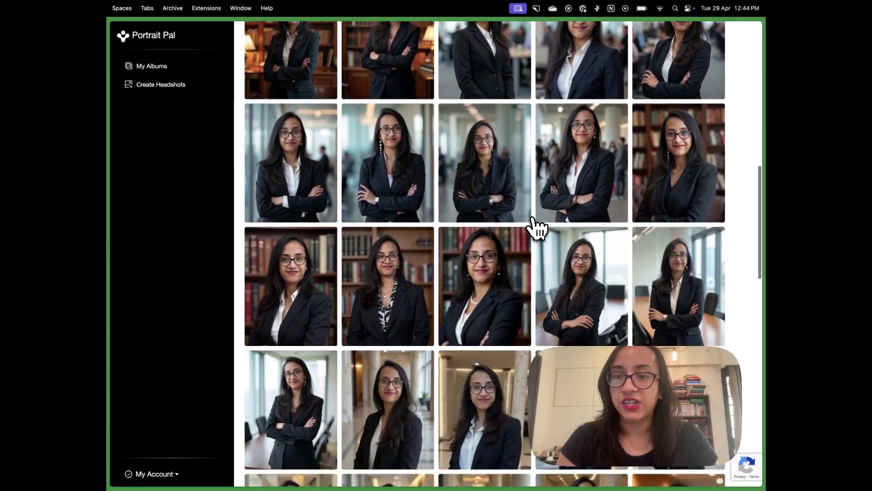
scroll(537, 227, up, 20)
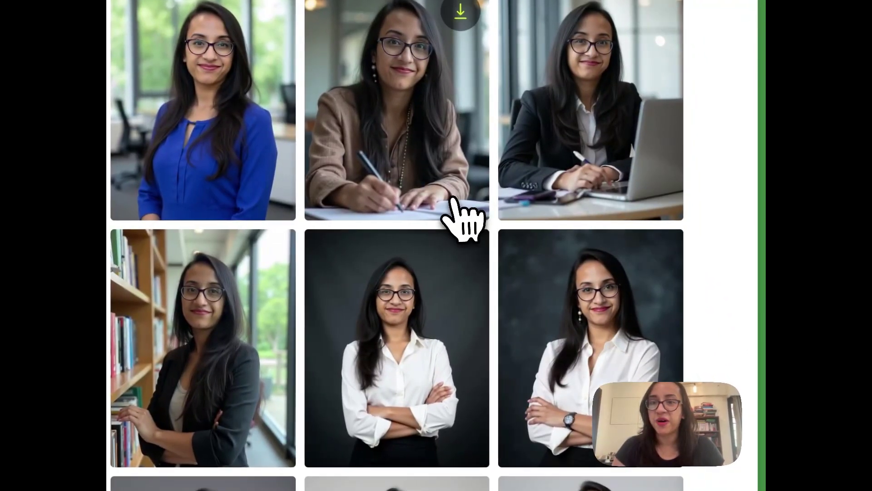
scroll(460, 218, down, 10)
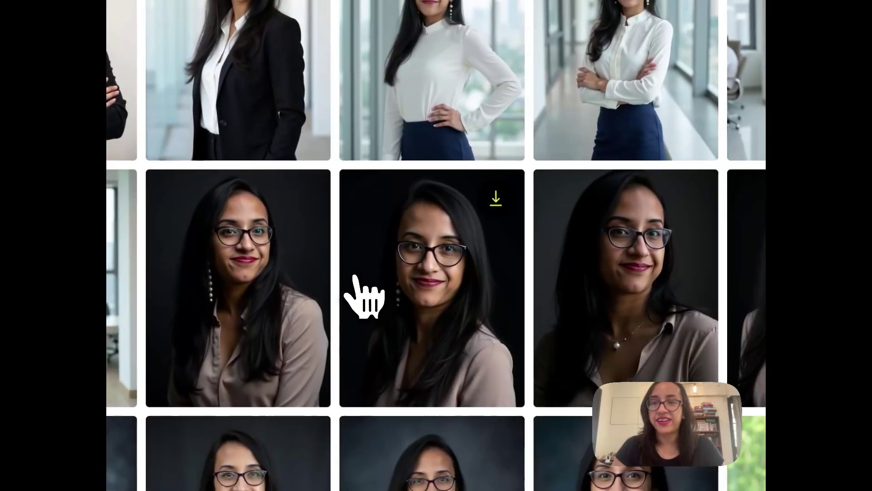
scroll(364, 295, down, 10)
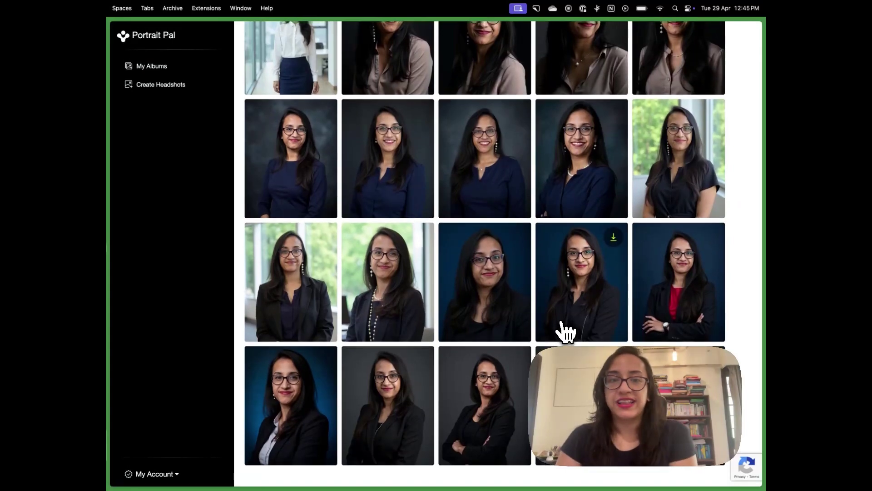
scroll(472, 297, down, 1)
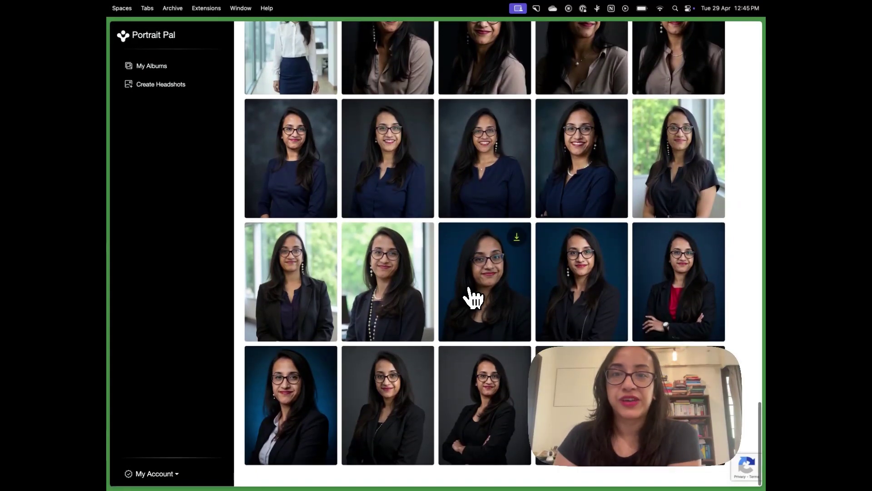
scroll(296, 362, up, 10)
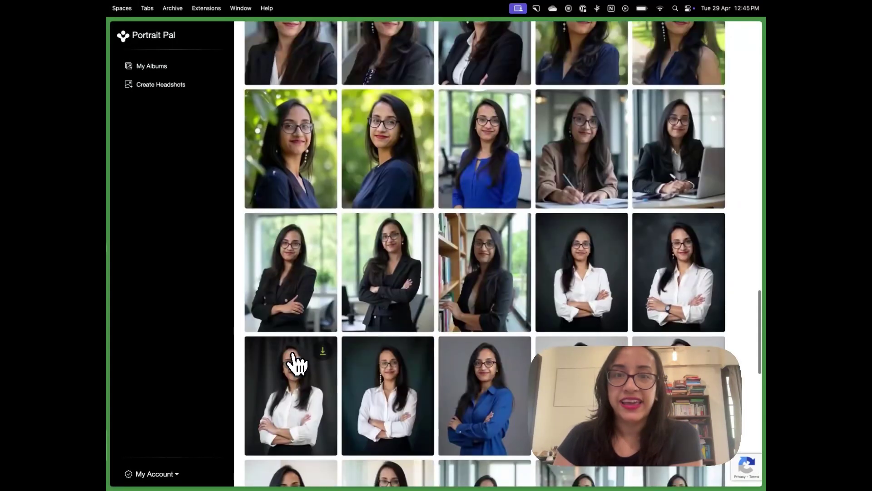
scroll(297, 362, up, 10)
scroll(411, 200, up, 10)
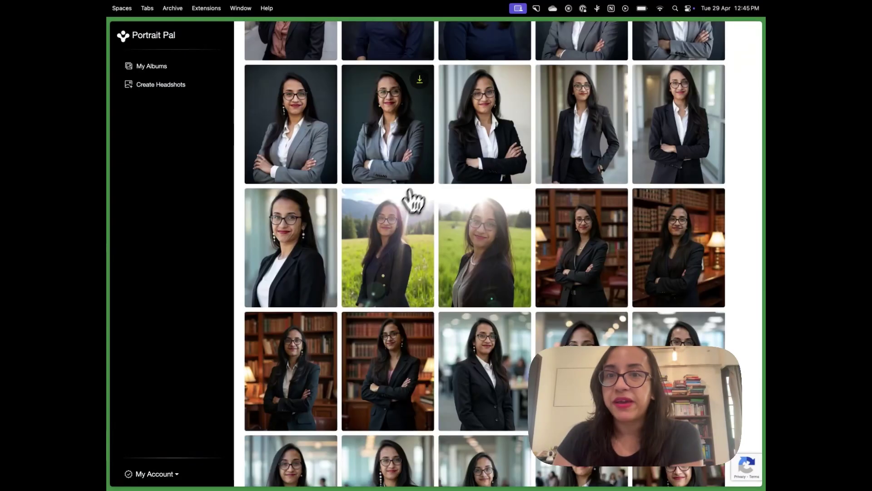
scroll(500, 179, up, 2)
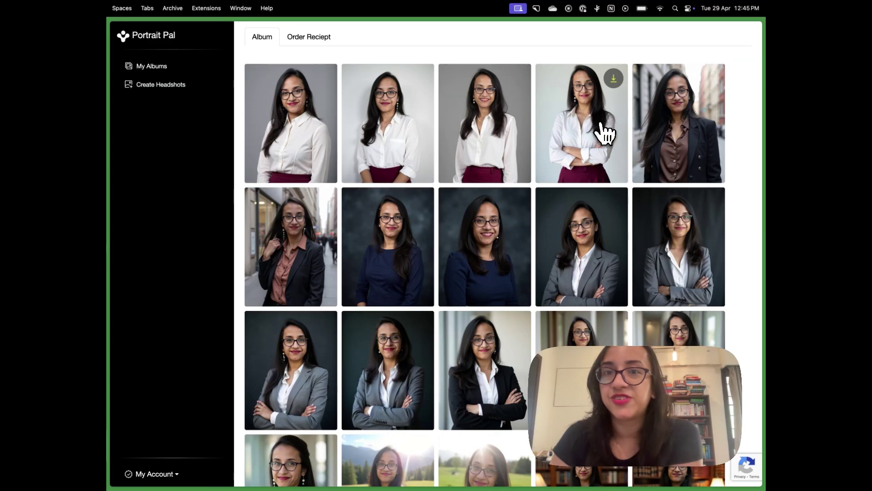
scroll(606, 133, down, 2)
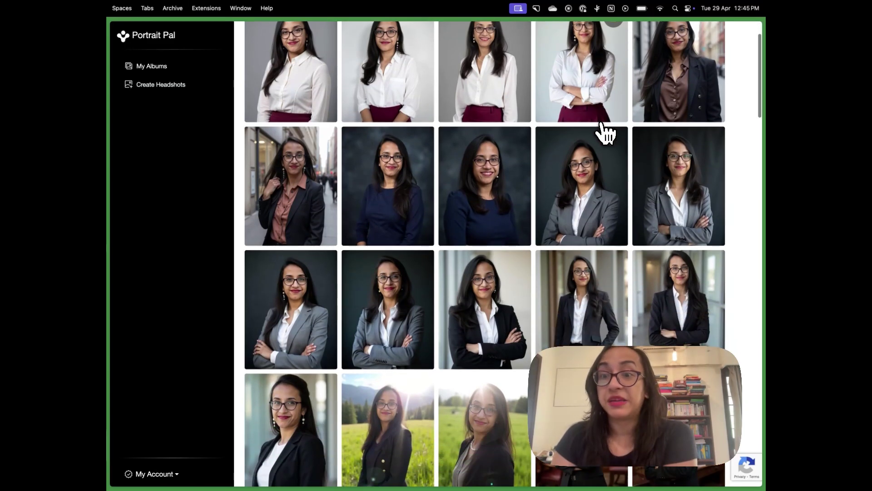
scroll(606, 133, down, 3)
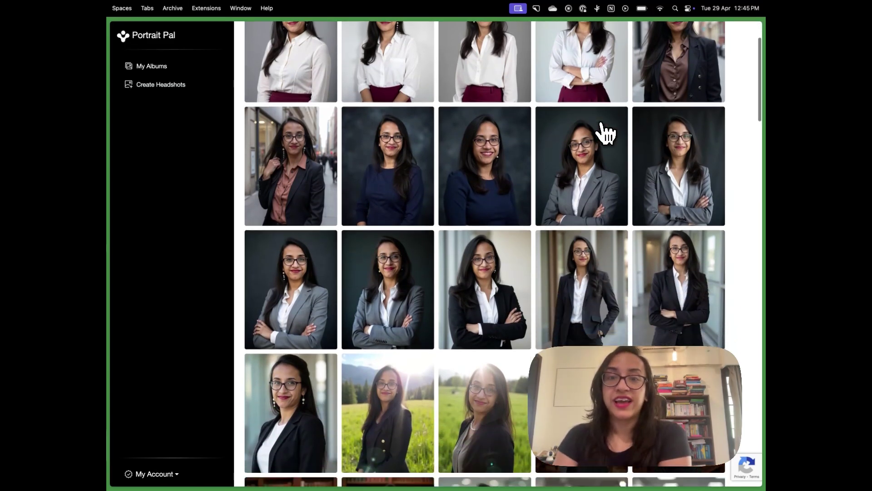
scroll(606, 133, down, 6)
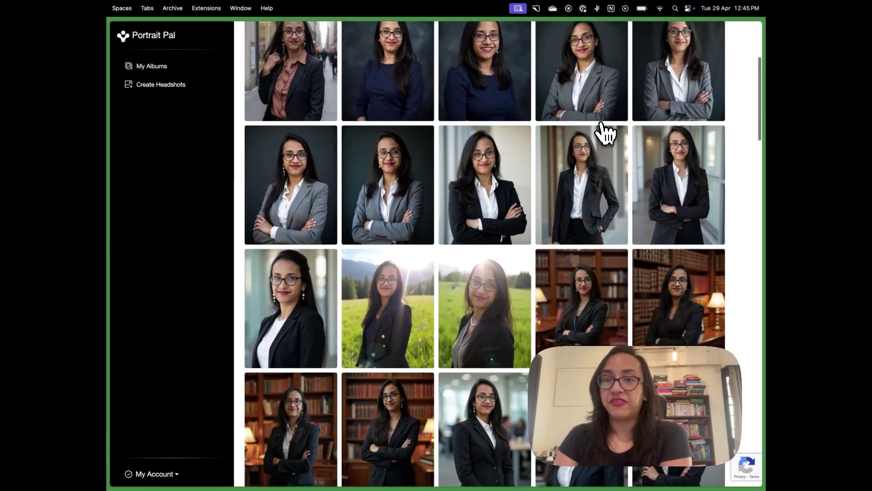
scroll(606, 133, down, 10)
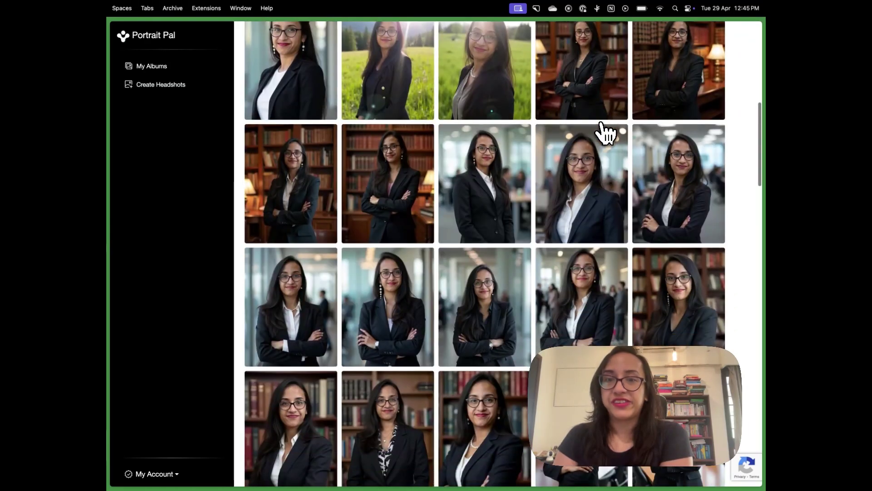
scroll(607, 133, down, 10)
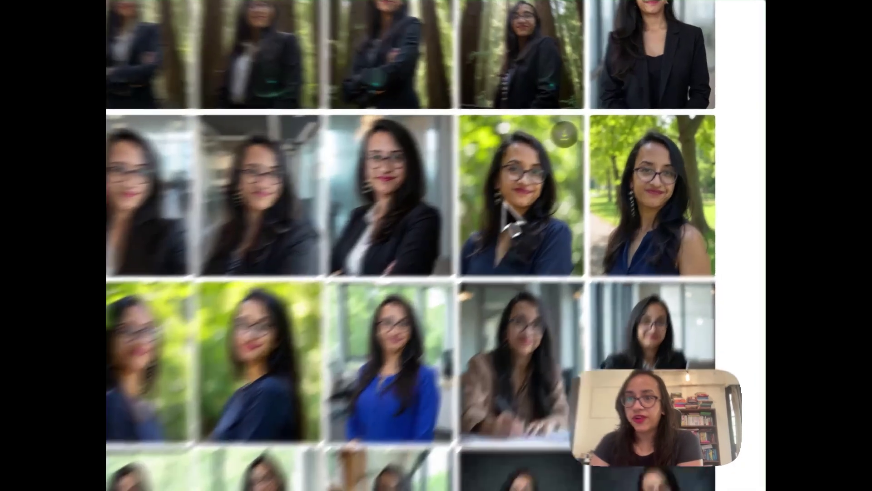
mouse_move(582, 176)
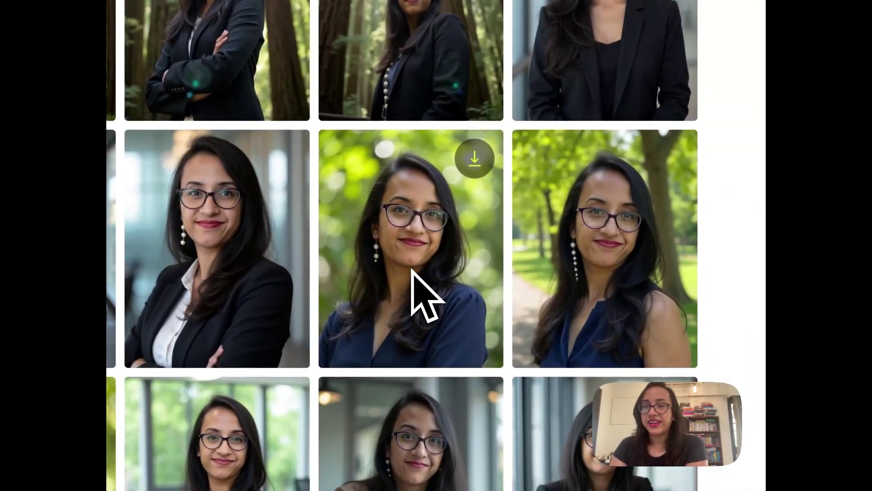
double_click(393, 255)
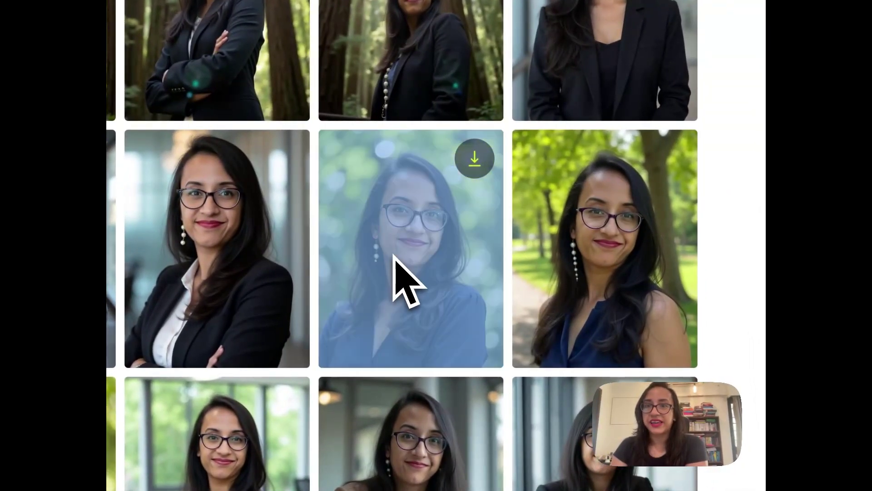
click(393, 255)
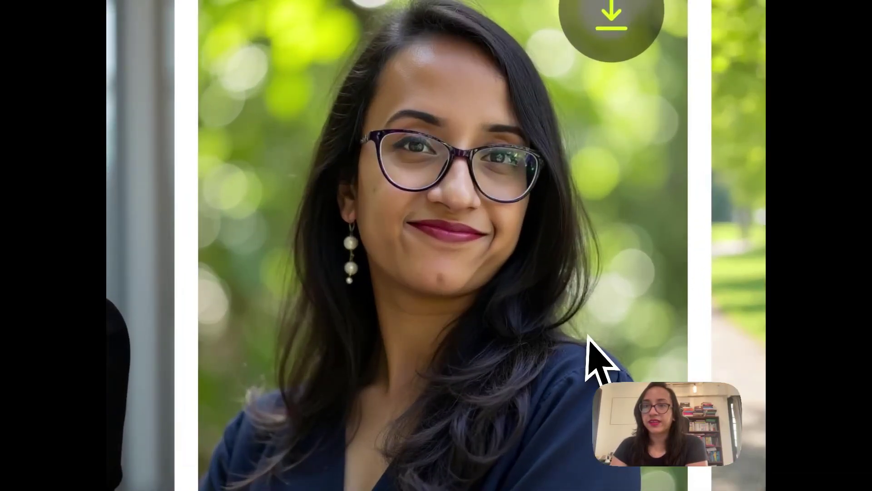
scroll(589, 339, up, 3)
right_click(590, 330)
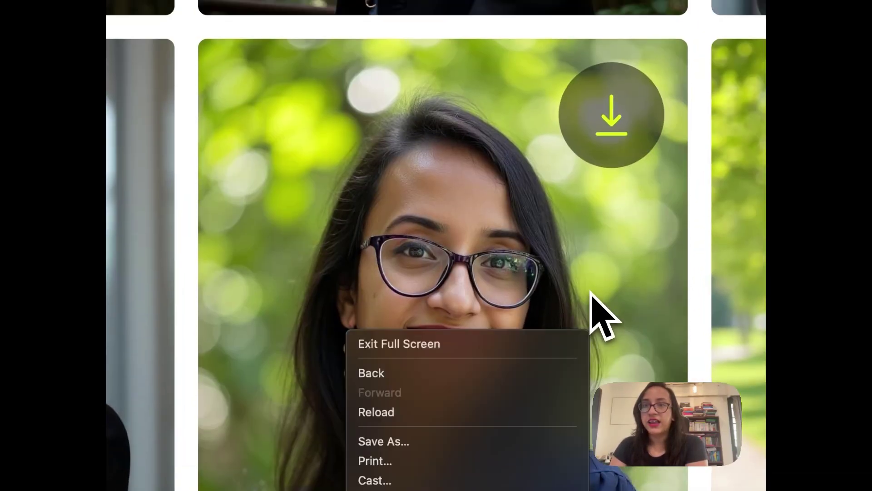
click(493, 294)
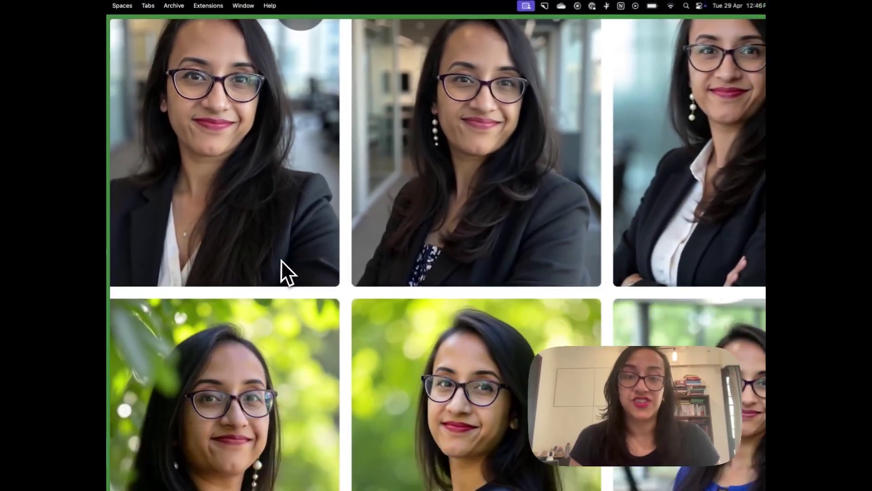
scroll(279, 258, down, 2)
scroll(278, 257, down, 3)
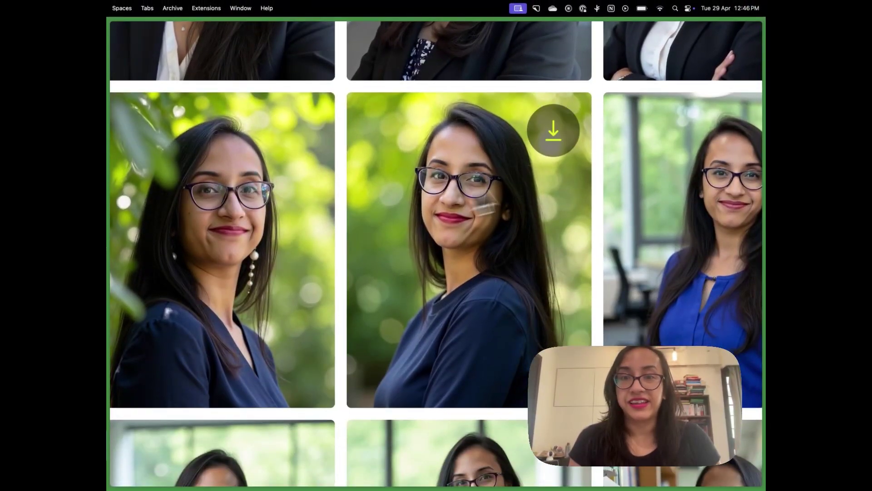
scroll(477, 232, down, 5)
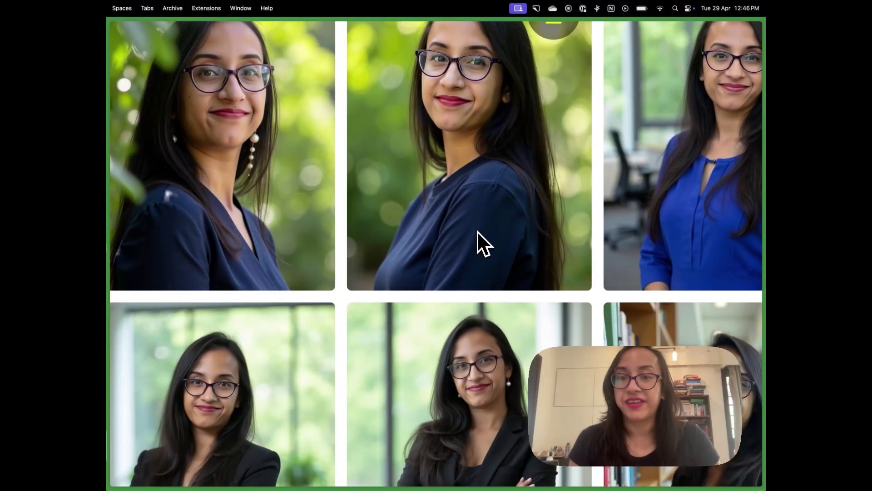
scroll(477, 231, down, 5)
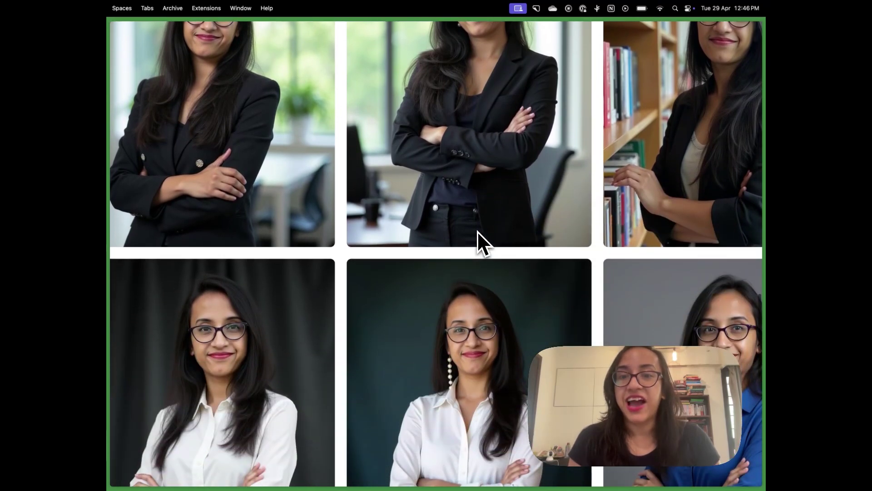
scroll(477, 231, down, 4)
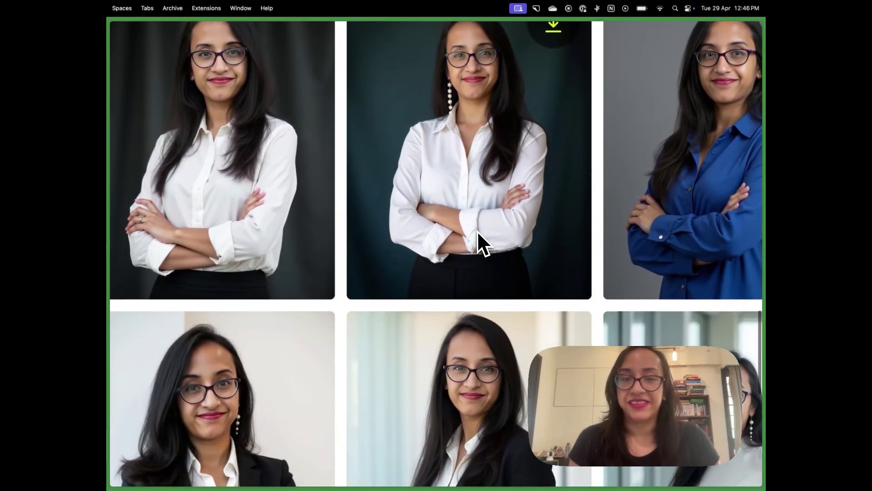
scroll(478, 230, down, 1)
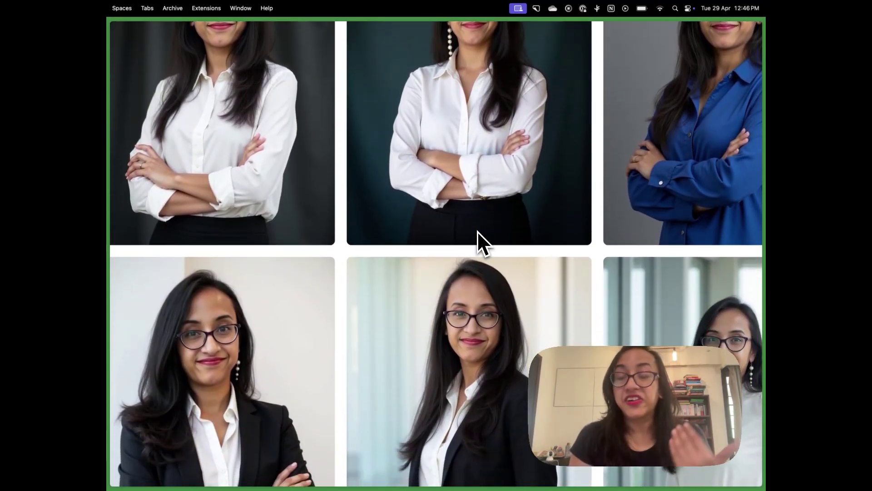
scroll(477, 231, down, 2)
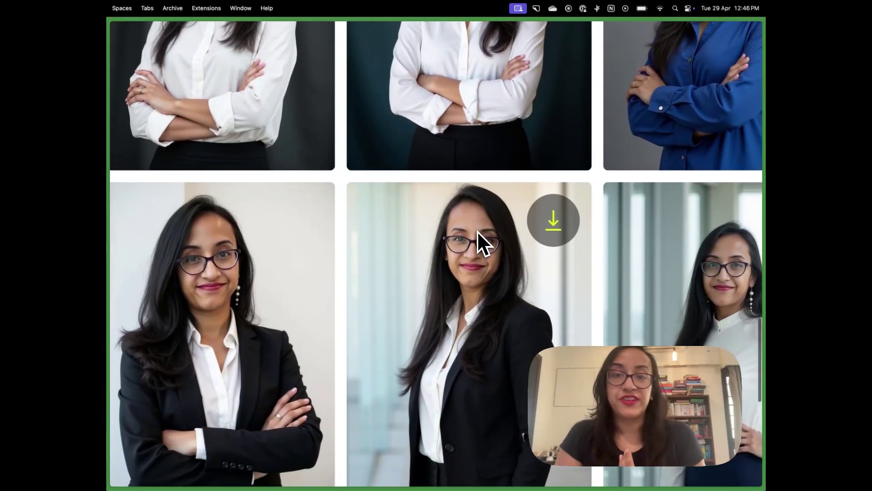
scroll(477, 231, down, 5)
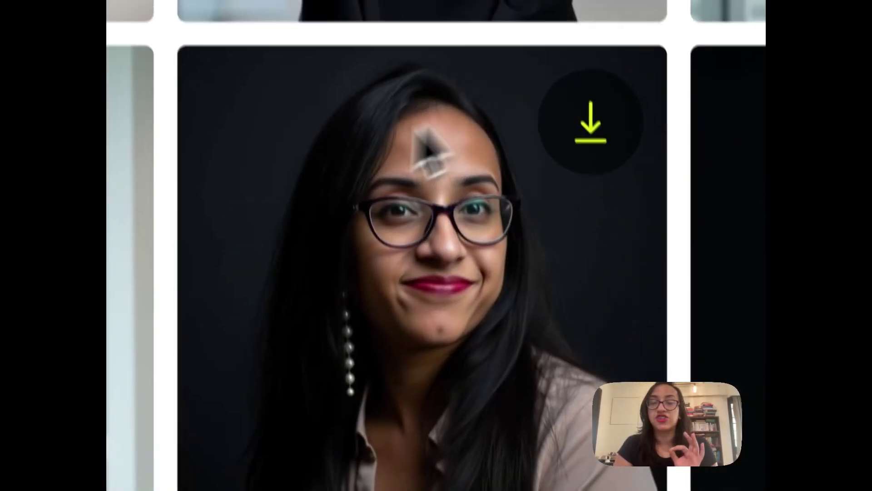
scroll(532, 350, down, 2)
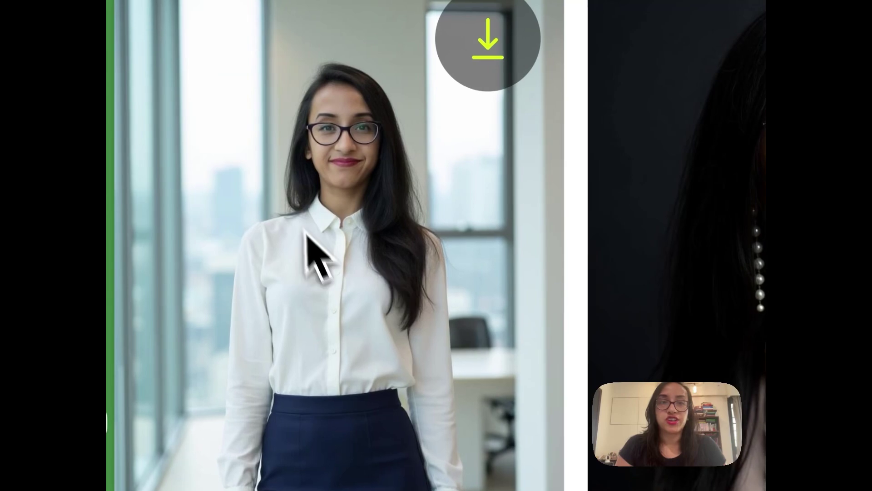
scroll(489, 359, down, 5)
scroll(272, 288, up, 2)
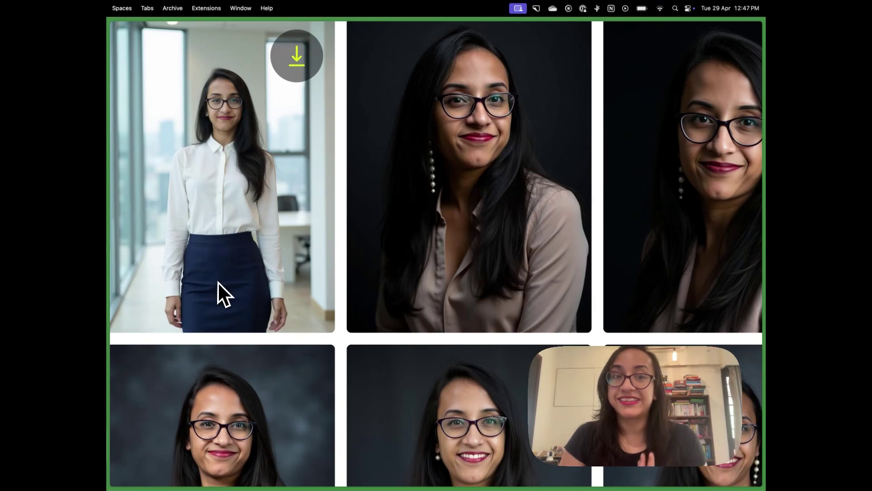
scroll(217, 282, down, 3)
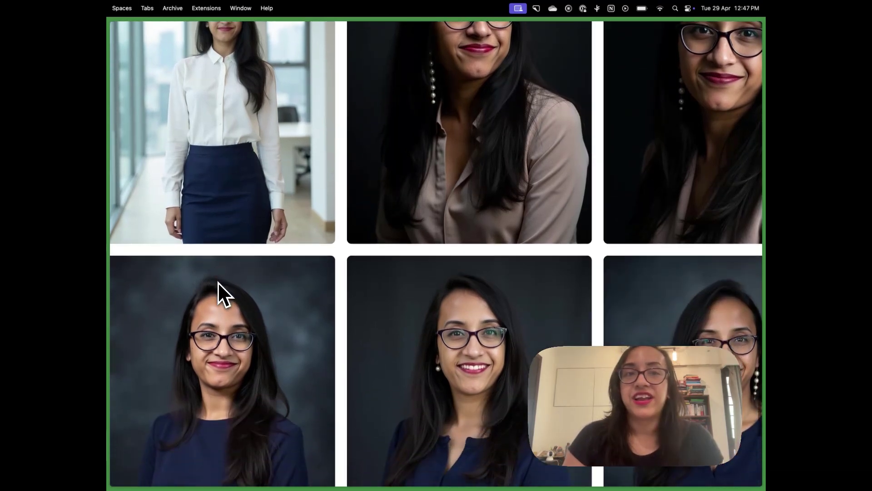
scroll(217, 282, down, 2)
scroll(218, 282, down, 4)
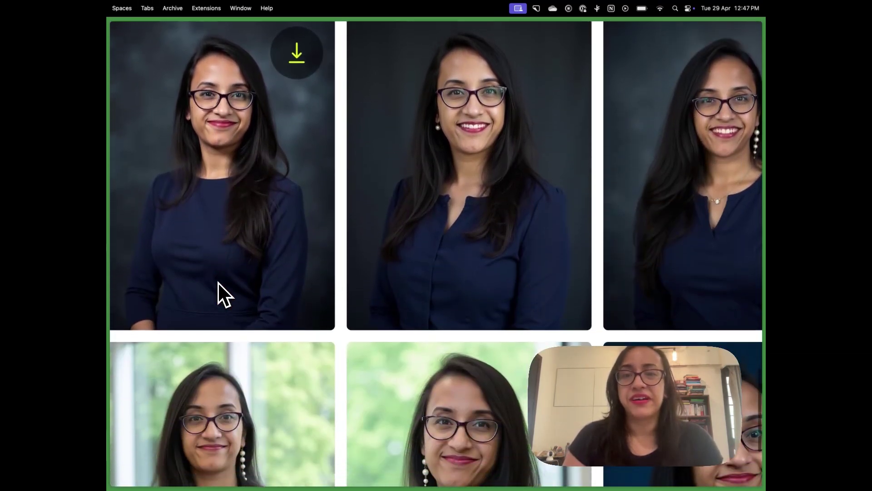
scroll(217, 281, down, 4)
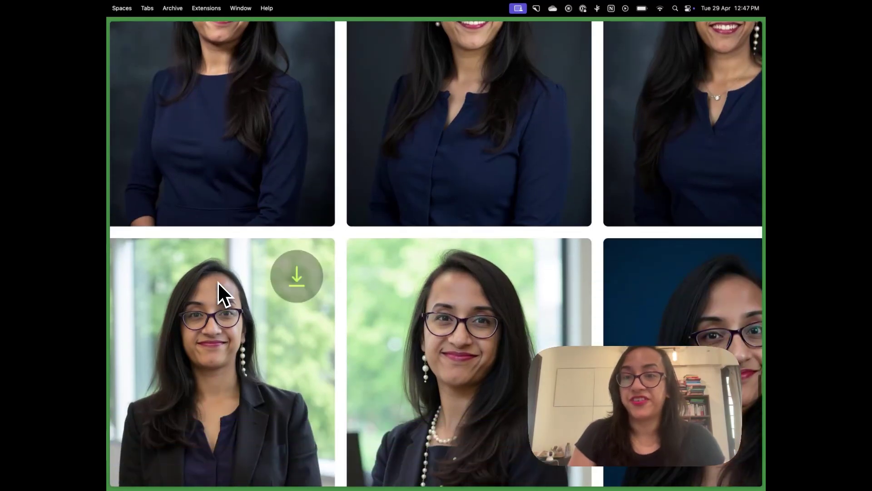
scroll(218, 282, down, 2)
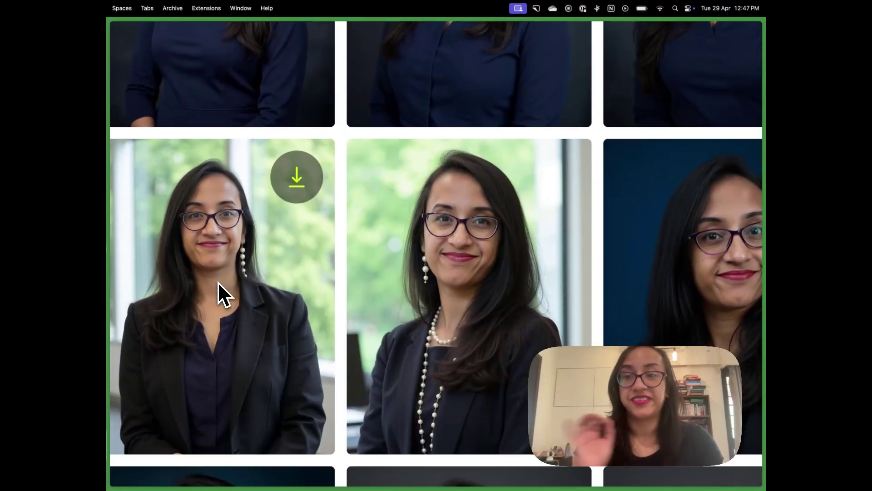
scroll(217, 281, down, 3)
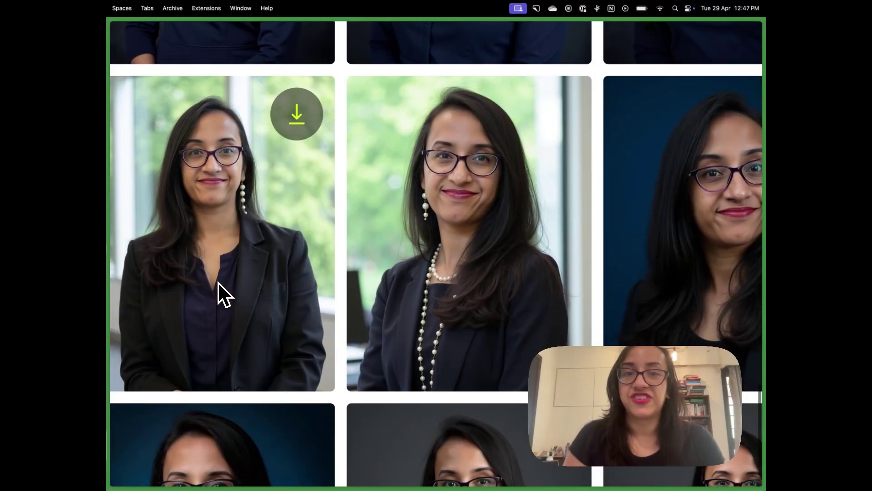
scroll(489, 202, right, 10)
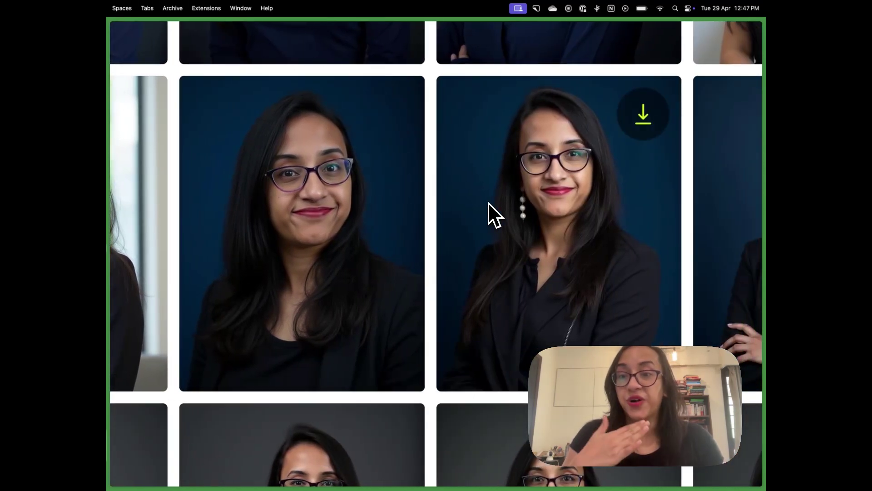
- Download the dark-background headshot of the woman in a white shirt with crossed arms
scroll(488, 203, right, 5)
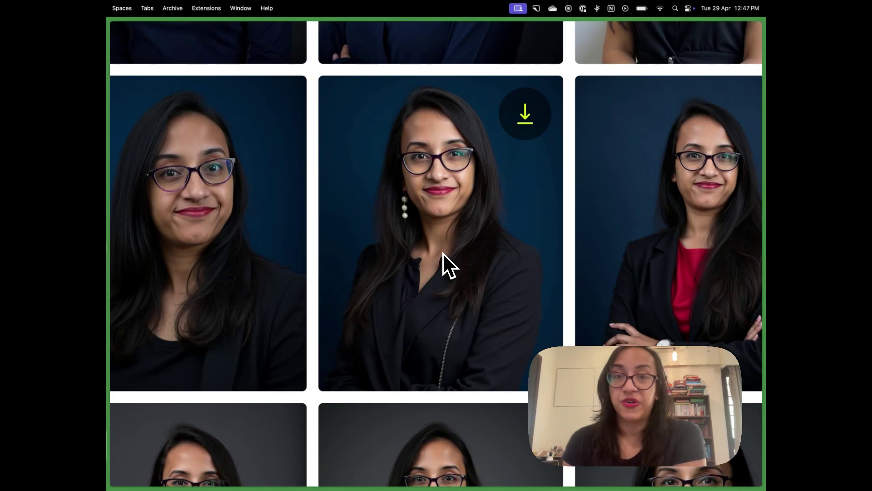
scroll(443, 253, down, 4)
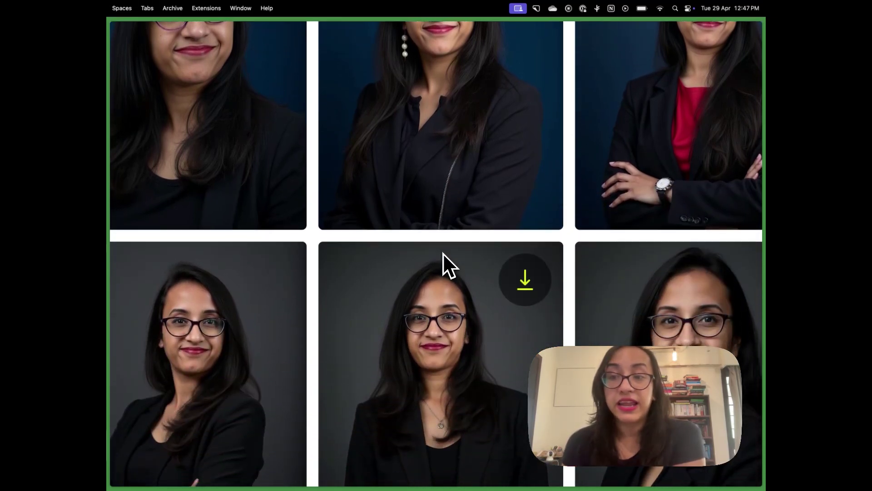
scroll(443, 253, down, 2)
scroll(443, 253, down, 1)
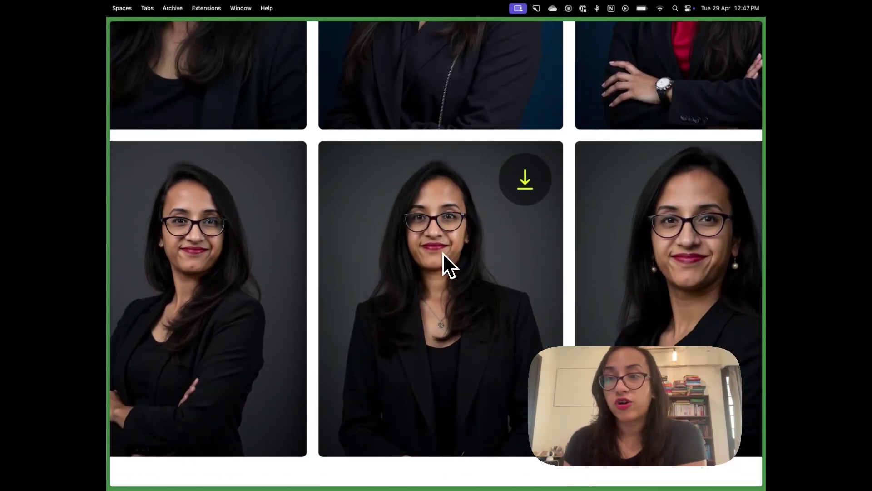
scroll(443, 253, down, 2)
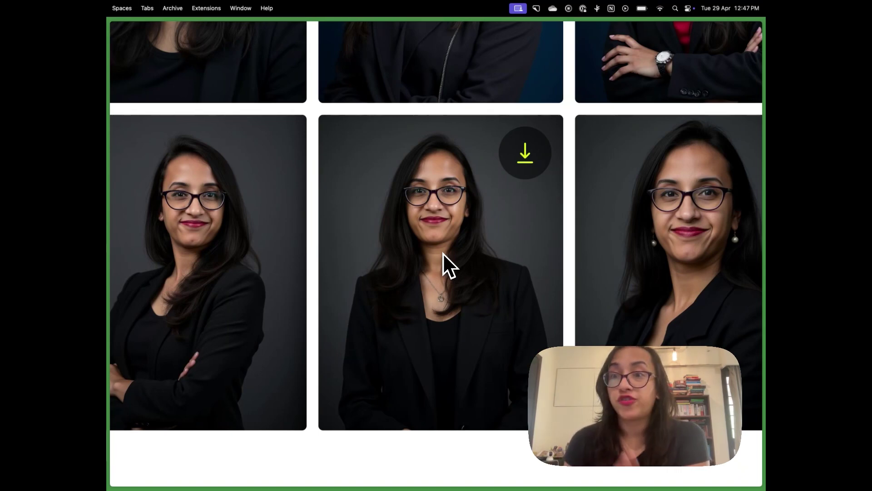
scroll(443, 253, up, 10)
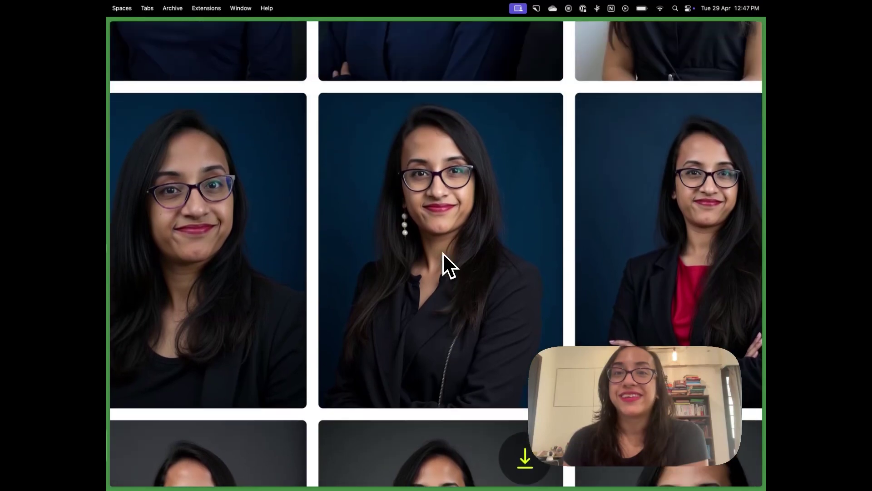
scroll(443, 253, up, 20)
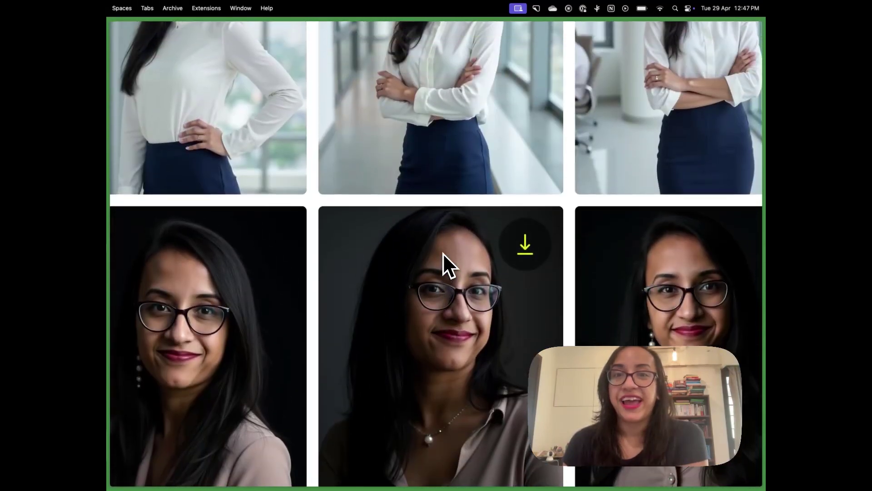
scroll(443, 253, up, 15)
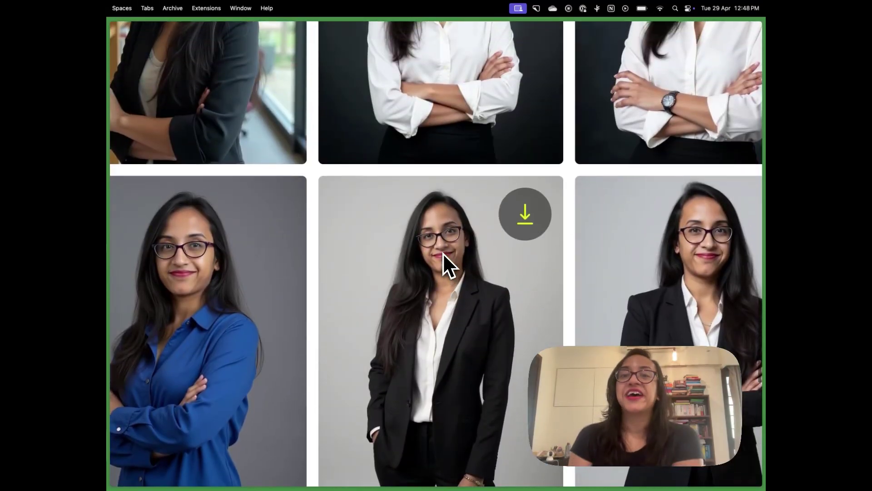
scroll(443, 253, up, 7)
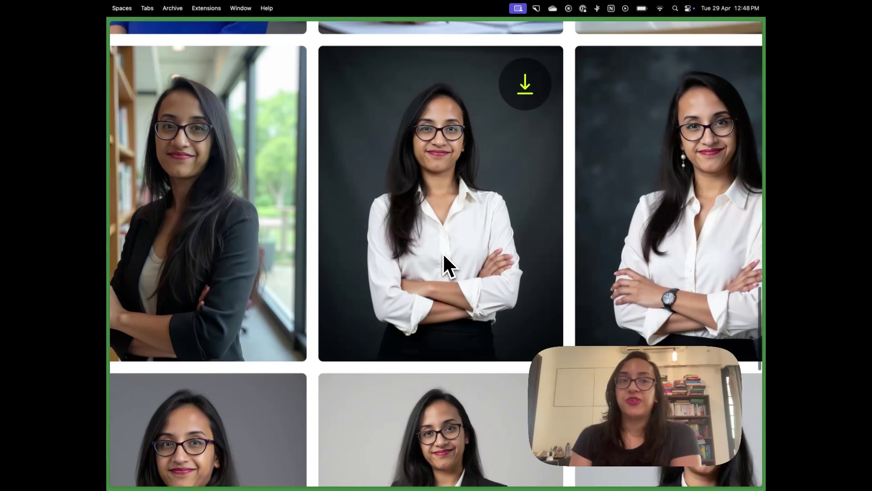
click(524, 88)
- Scroll the album grid back left and up to its top
scroll(525, 88, up, 10)
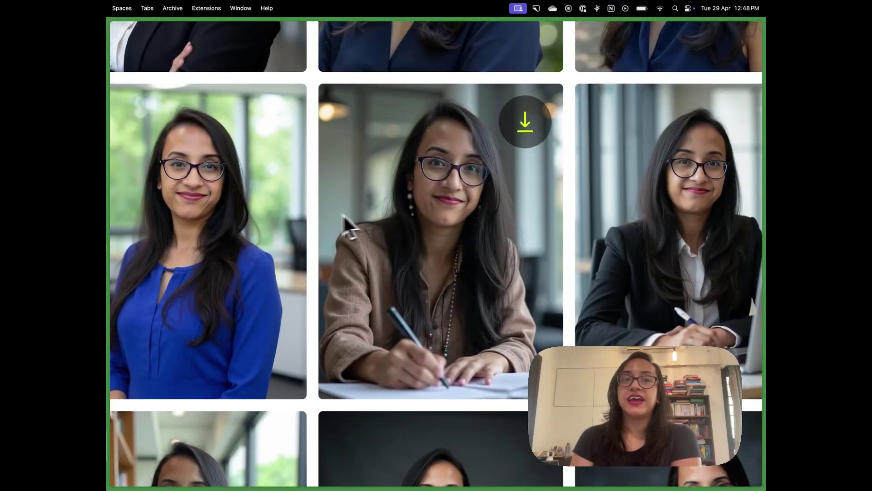
scroll(248, 237, left, 4)
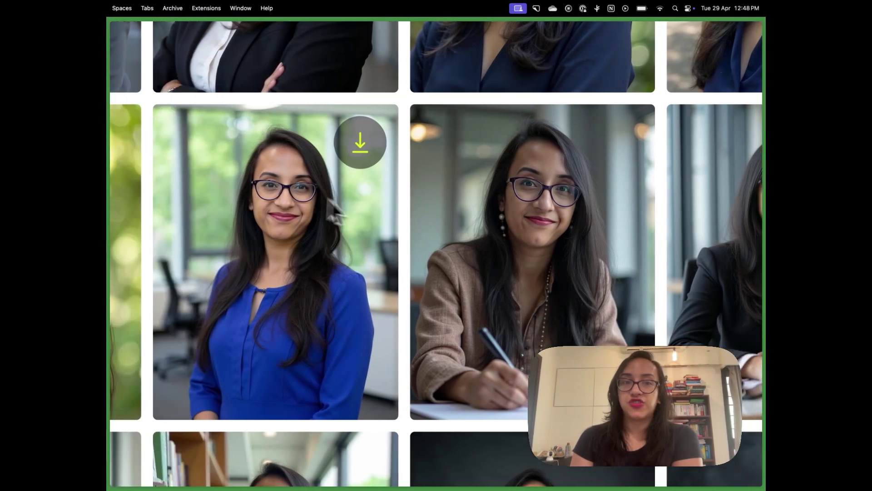
scroll(239, 212, left, 10)
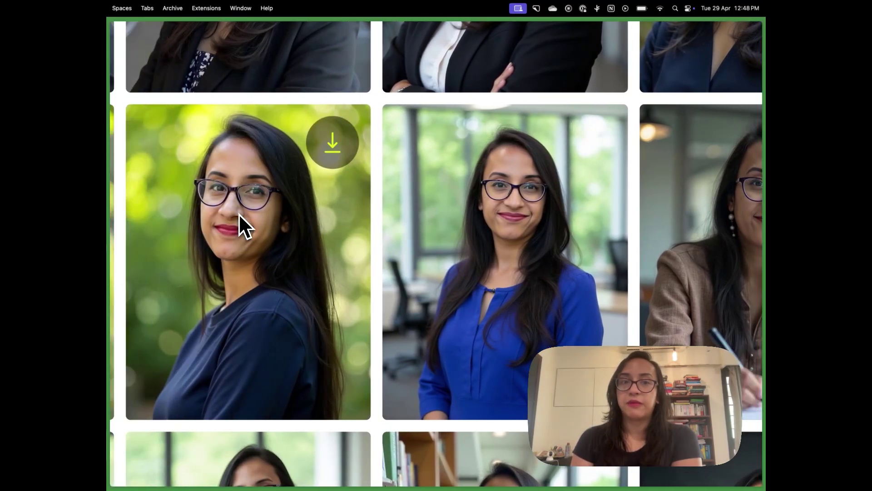
scroll(239, 214, left, 3)
scroll(391, 138, up, 10)
scroll(392, 137, up, 15)
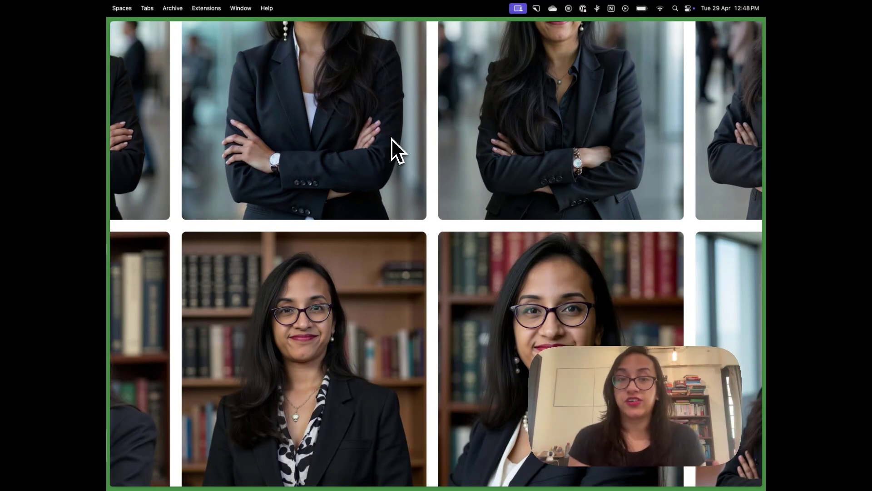
scroll(391, 138, up, 3)
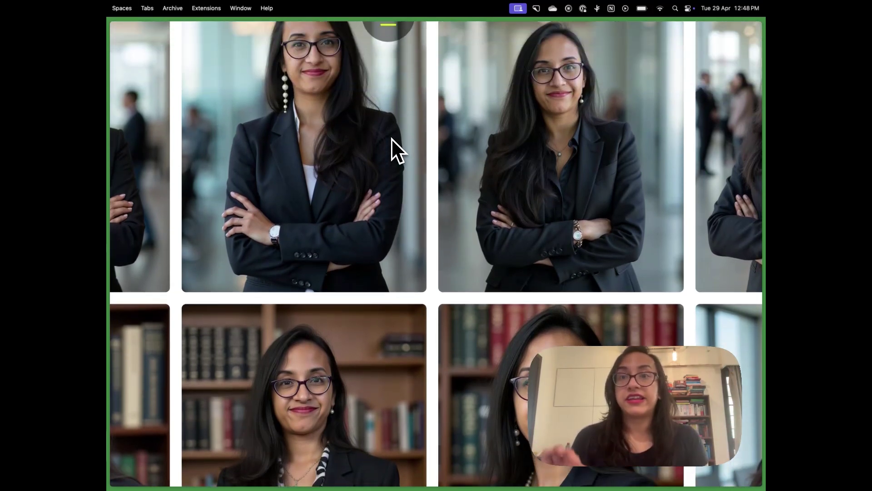
scroll(391, 138, up, 10)
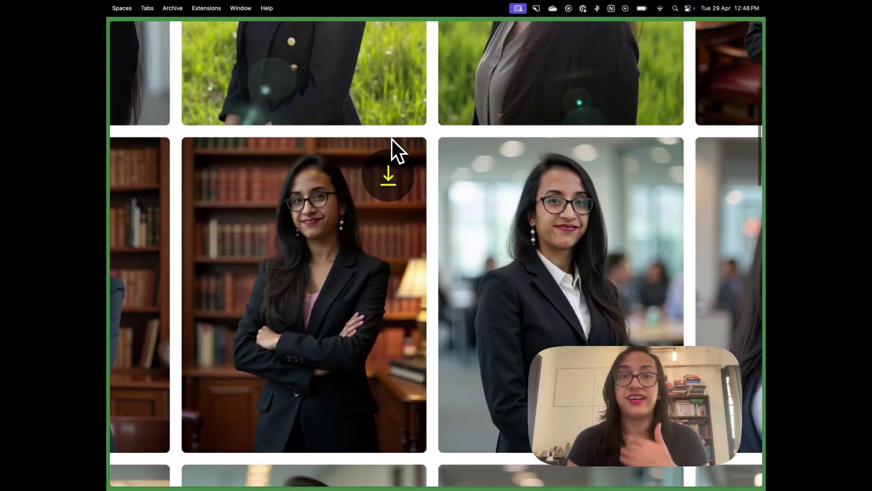
scroll(392, 138, up, 5)
scroll(392, 139, up, 7)
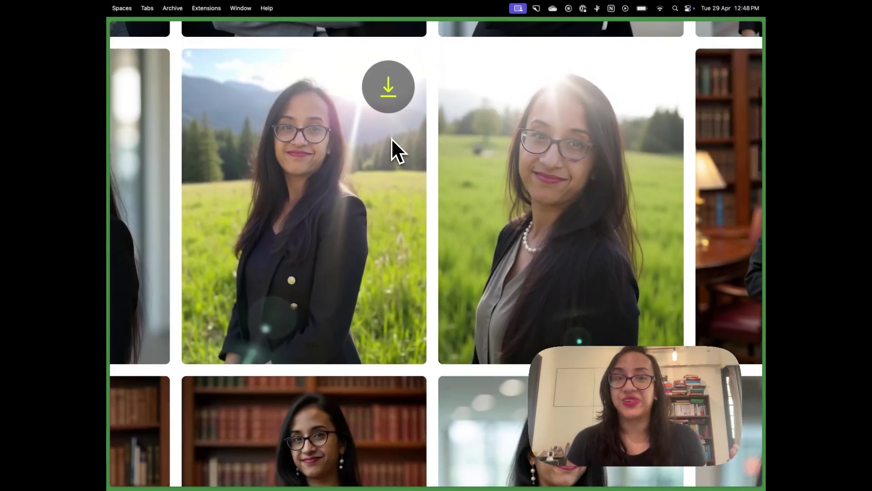
scroll(392, 138, up, 10)
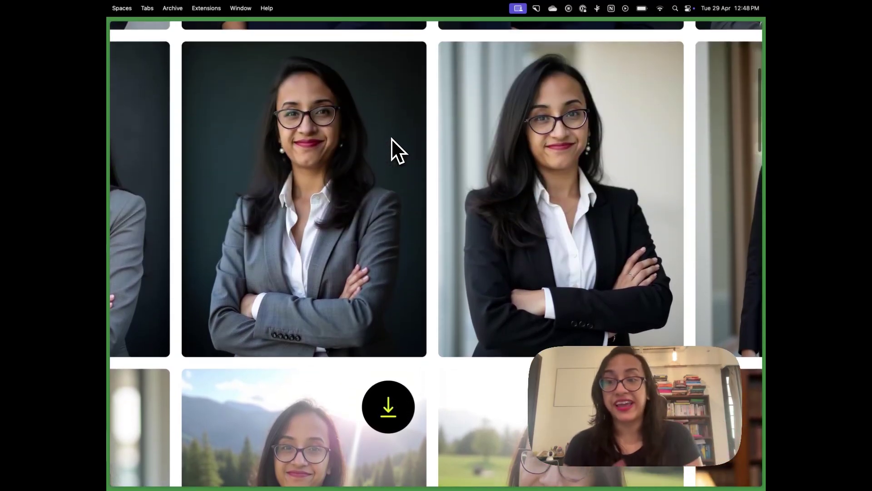
scroll(391, 139, up, 2)
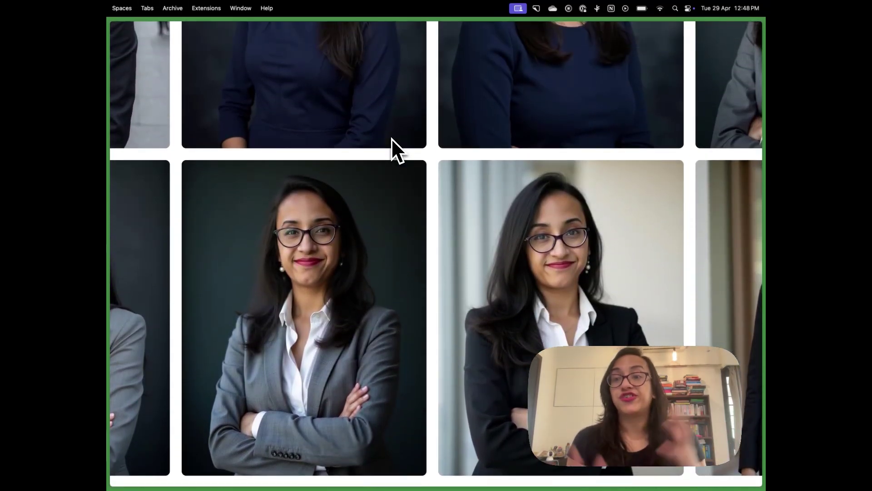
scroll(391, 138, up, 2)
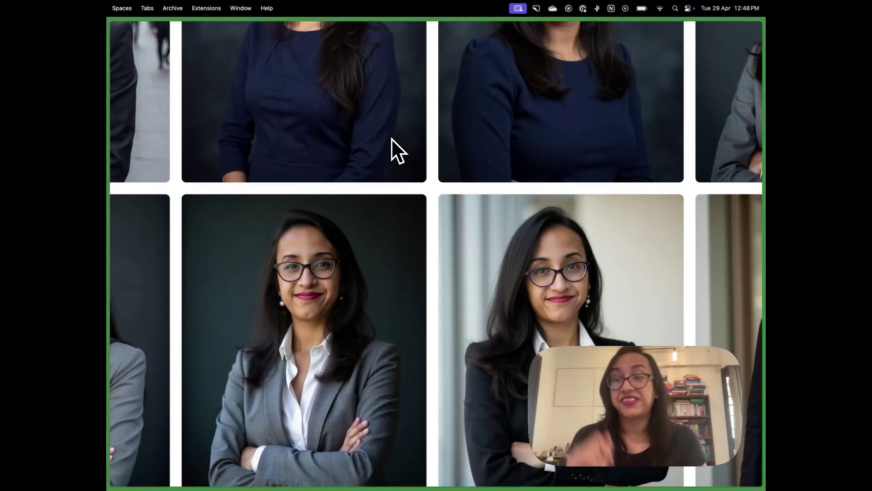
scroll(392, 139, up, 2)
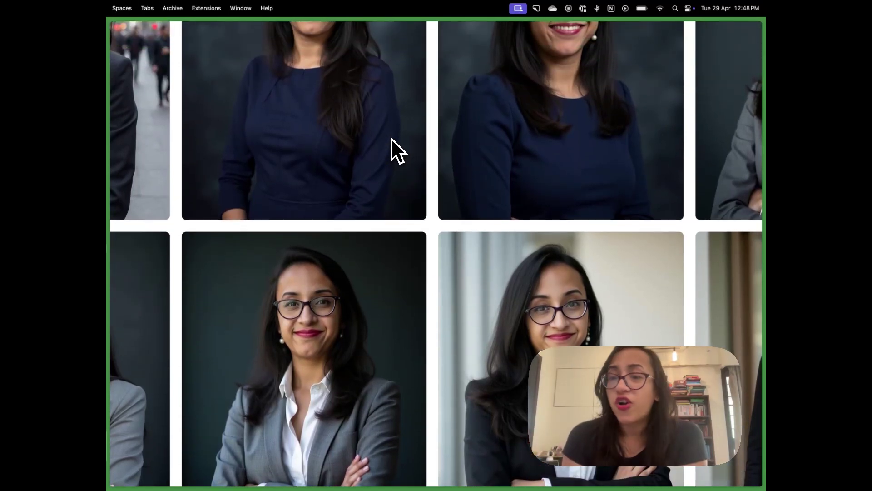
scroll(392, 138, up, 10)
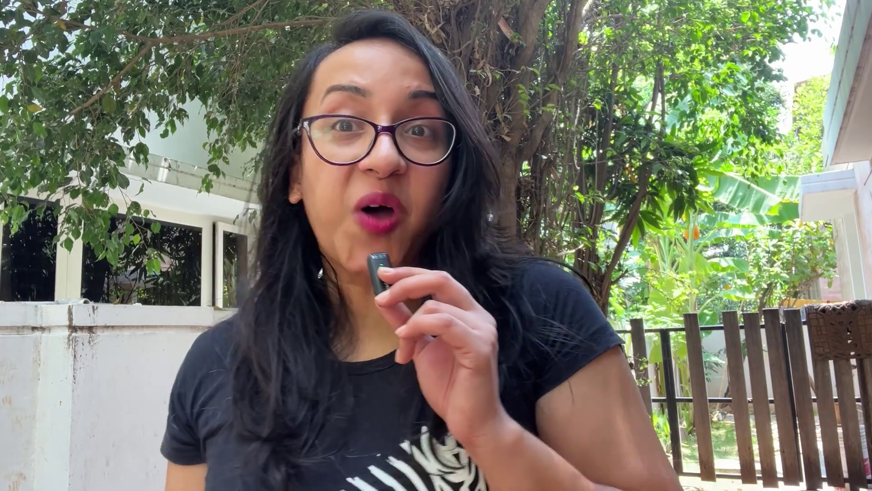